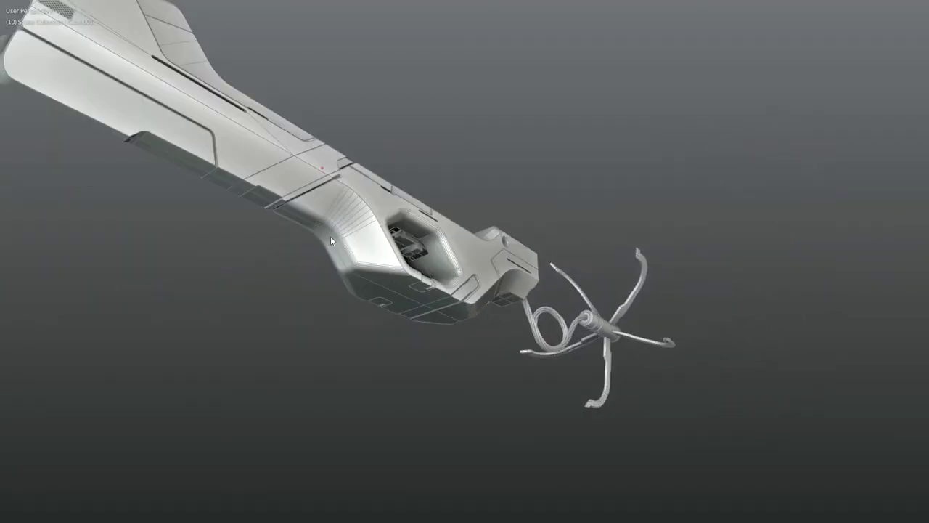
# Orbit around the finished gun and hide the front grille to reveal the coiled rope
pyautogui.moveTo(367, 288)
pyautogui.mouseDown(button='middle')
pyautogui.moveTo(409, 308)
pyautogui.moveTo(296, 257)
pyautogui.mouseUp(button='middle')
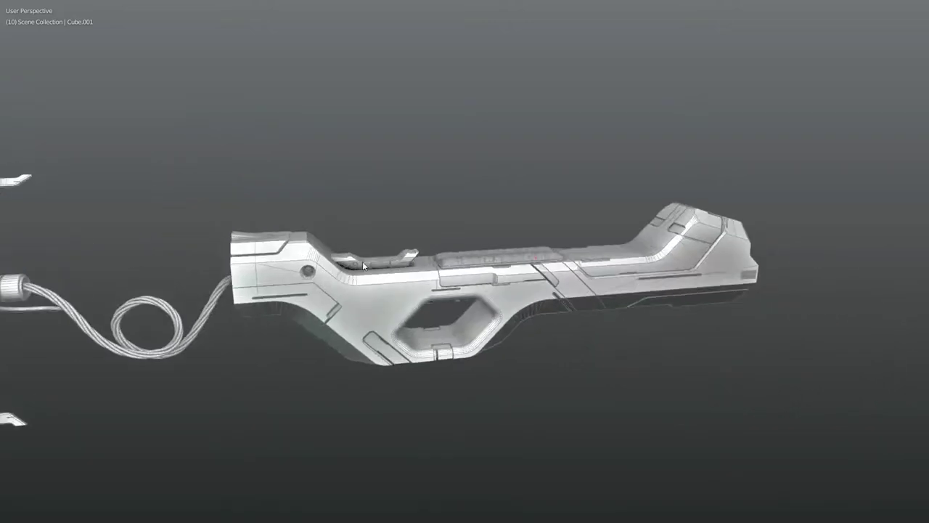
pyautogui.moveTo(449, 254)
pyautogui.mouseDown(button='middle')
pyautogui.moveTo(478, 245)
pyautogui.moveTo(392, 257)
pyautogui.mouseUp(button='middle')
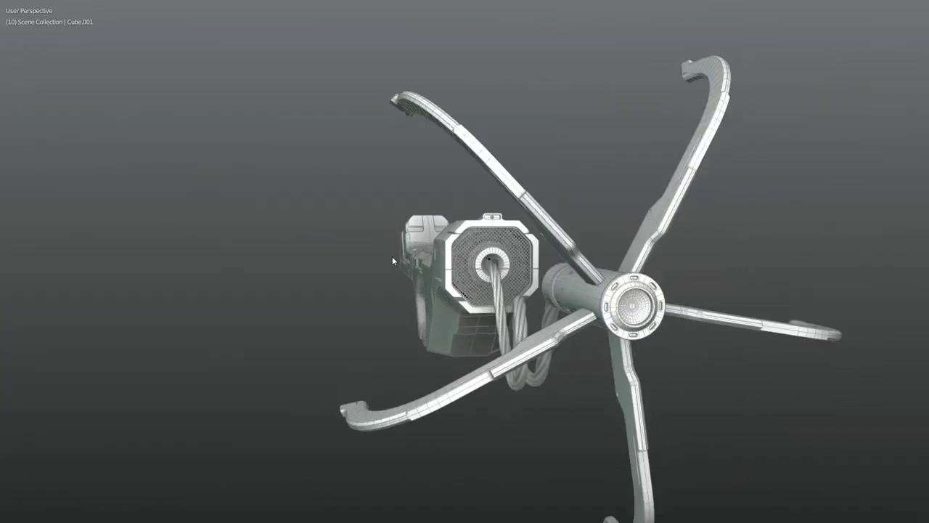
pyautogui.scroll(3, 392, 256)
pyautogui.click(466, 239)
pyautogui.press('h')
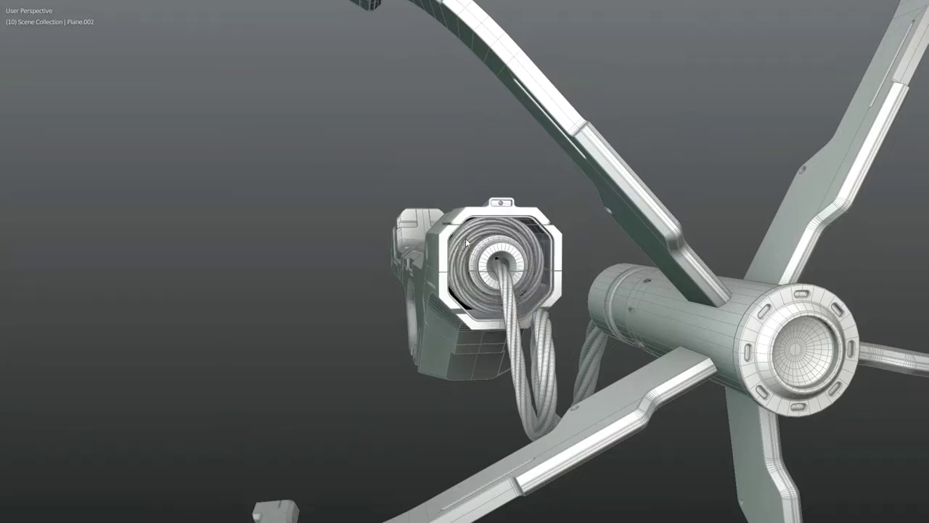
pyautogui.scroll(2, 439, 285)
pyautogui.scroll(2, 439, 285)
# Unhide all objects, re-hide the helpers, and inspect the gun from a side view
pyautogui.hotkey('alt', 'h')
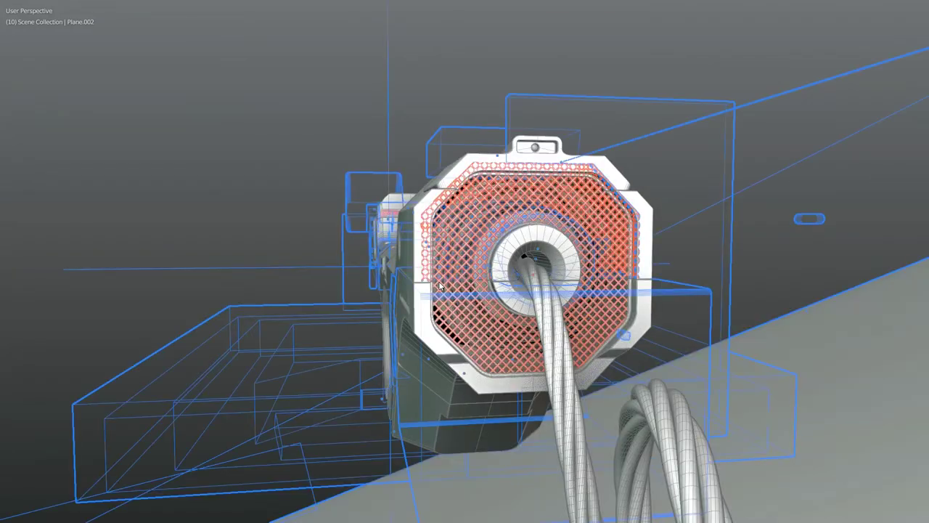
pyautogui.hotkey('ctrl', 'z')
pyautogui.hotkey('ctrl', 'z')
pyautogui.scroll(-3, 439, 286)
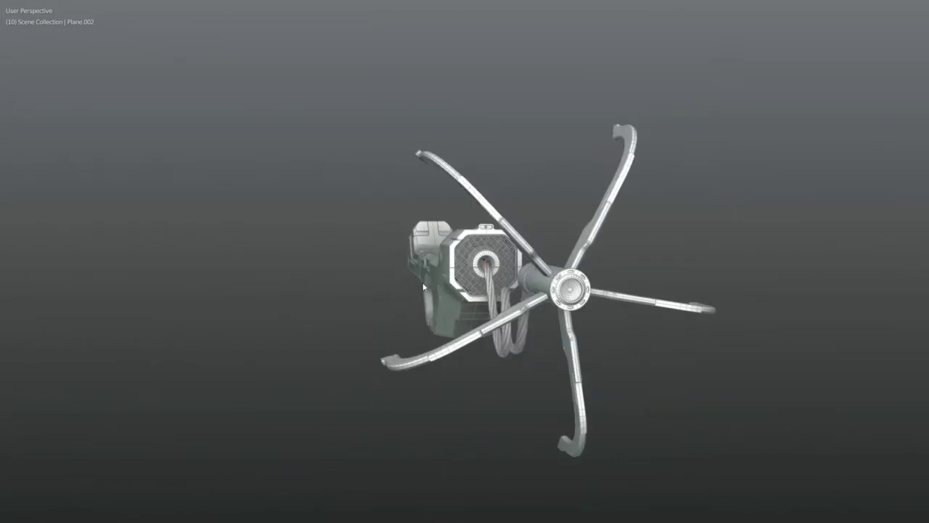
pyautogui.moveTo(440, 286)
pyautogui.mouseDown(button='middle')
pyautogui.moveTo(490, 296)
pyautogui.moveTo(437, 285)
pyautogui.moveTo(493, 273)
pyautogui.moveTo(518, 251)
pyautogui.moveTo(630, 297)
pyautogui.moveTo(634, 355)
pyautogui.moveTo(546, 308)
pyautogui.mouseUp(button='middle')
pyautogui.scroll(3, 472, 294)
pyautogui.scroll(2, 471, 293)
pyautogui.scroll(-3, 546, 308)
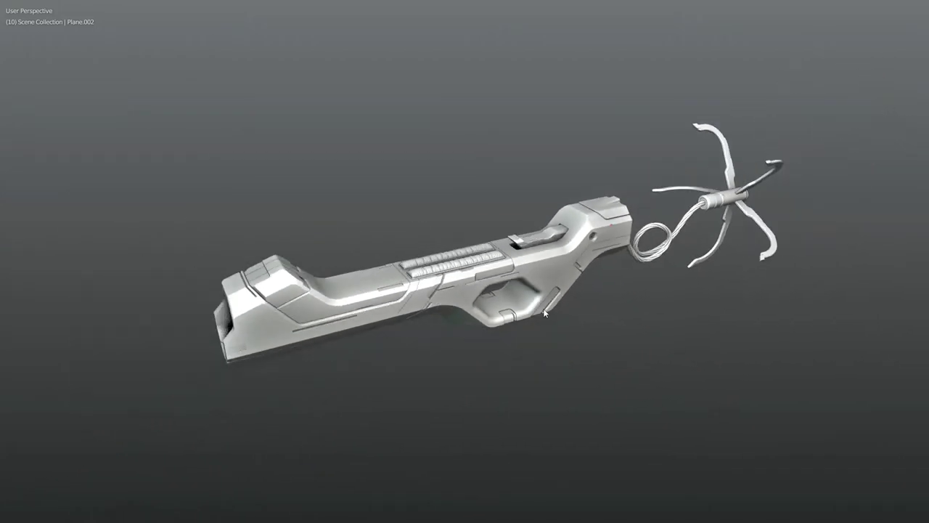
pyautogui.scroll(-1, 531, 316)
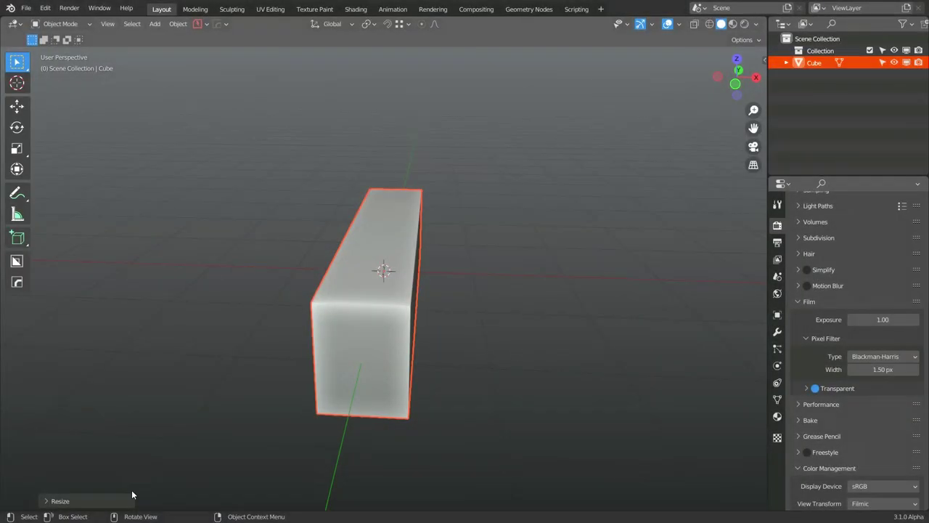
# Stretch the cube into a long bar by setting its scale to 4
pyautogui.click(61, 501)
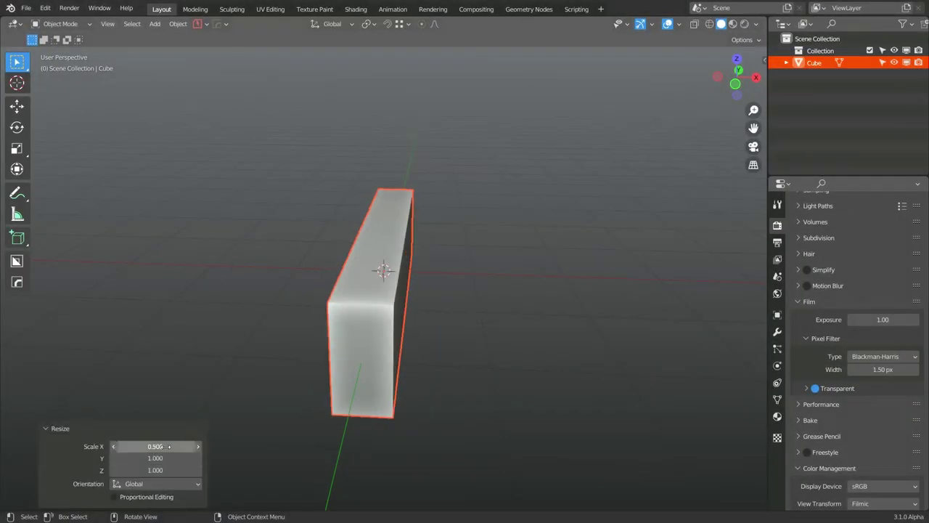
pyautogui.doubleClick(156, 442)
pyautogui.write('4')
pyautogui.press('Return')
# In Edit Mode, add a loop cut around the bar's middle and bevel it
pyautogui.press('Tab')
pyautogui.moveTo(347, 305); pyautogui.dragTo(279, 307, button='middle')
pyautogui.hotkey('alt', 'a')
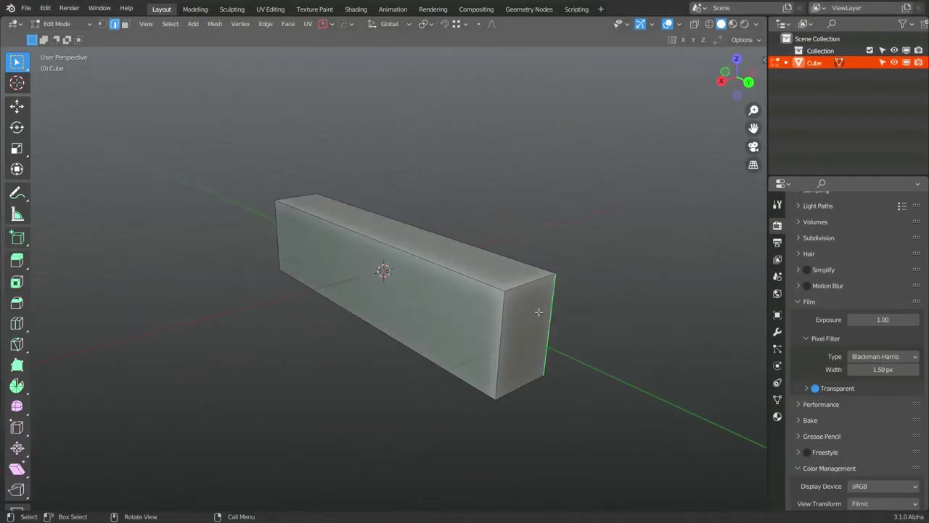
pyautogui.hotkey('ctrl', 'r')
pyautogui.click(465, 290)
pyautogui.hotkey('ctrl', 'b')
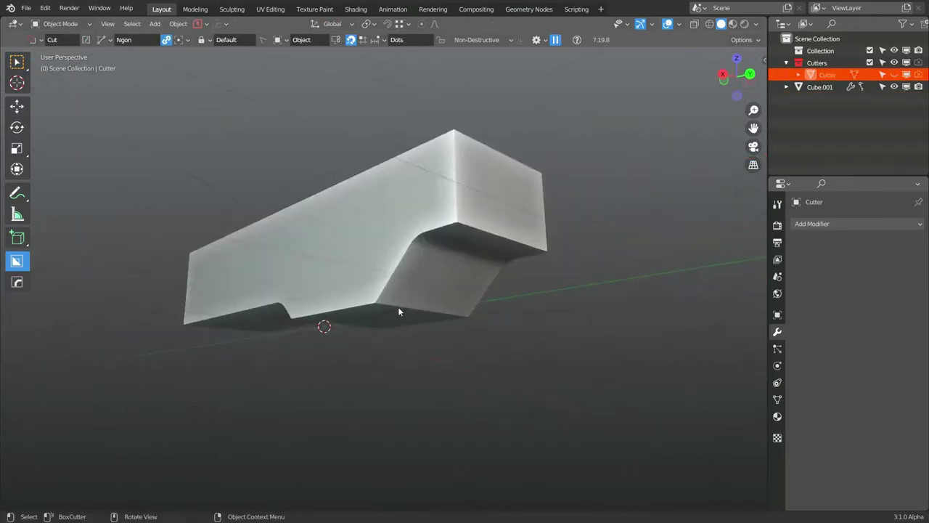
# Thicken the side cut piece into a solid plate viewed from the side
pyautogui.moveTo(398, 306); pyautogui.dragTo(423, 57, button='middle')
pyautogui.press('Tab')
pyautogui.hotkey('ctrl', 'b')
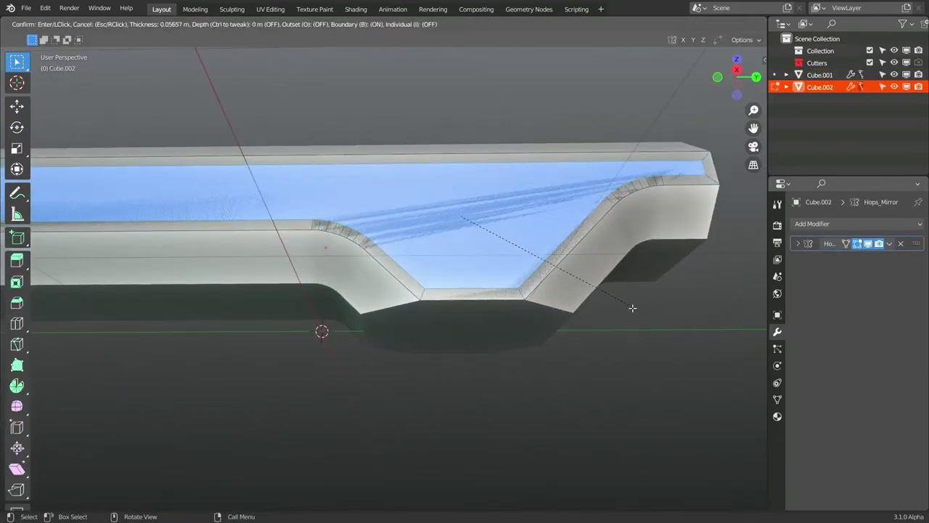
pyautogui.press('k')
pyautogui.click(376, 312)
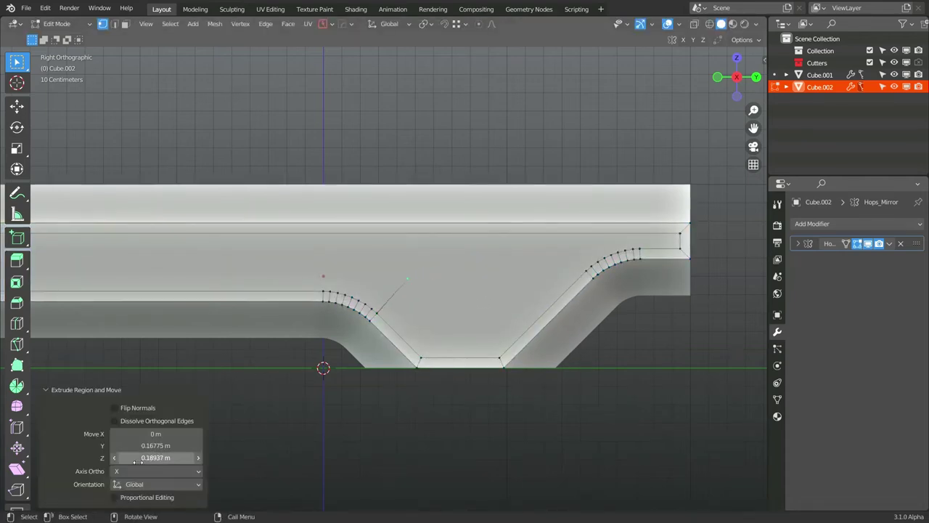
# Extrude the knifed hexagon outline, edge-slide a vertex, and merge overlapping vertices by distance
pyautogui.press('e')
pyautogui.click(161, 457)
pyautogui.doubleClick(161, 458)
pyautogui.press('Escape')
pyautogui.press('g')
pyautogui.press('g')
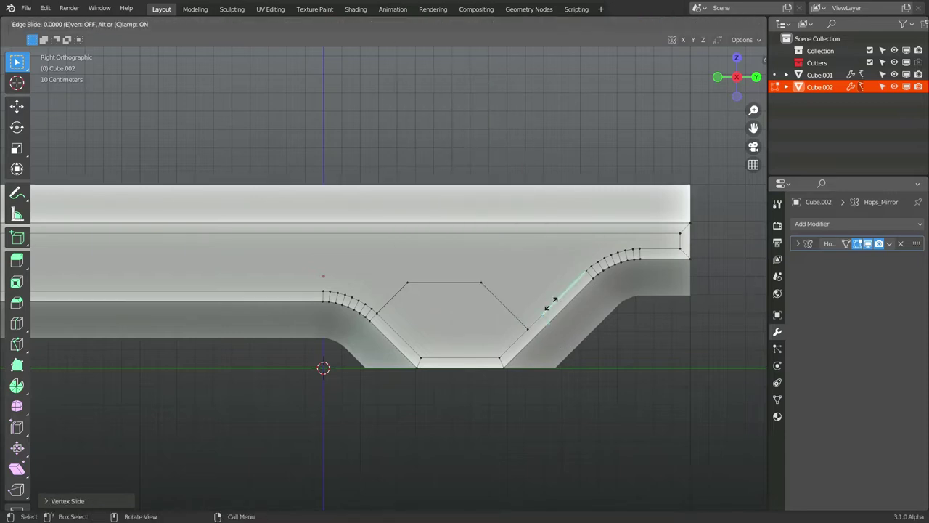
pyautogui.click(551, 304)
pyautogui.keyDown('alt'); pyautogui.click(532, 339); pyautogui.keyUp('alt')
pyautogui.press('m')
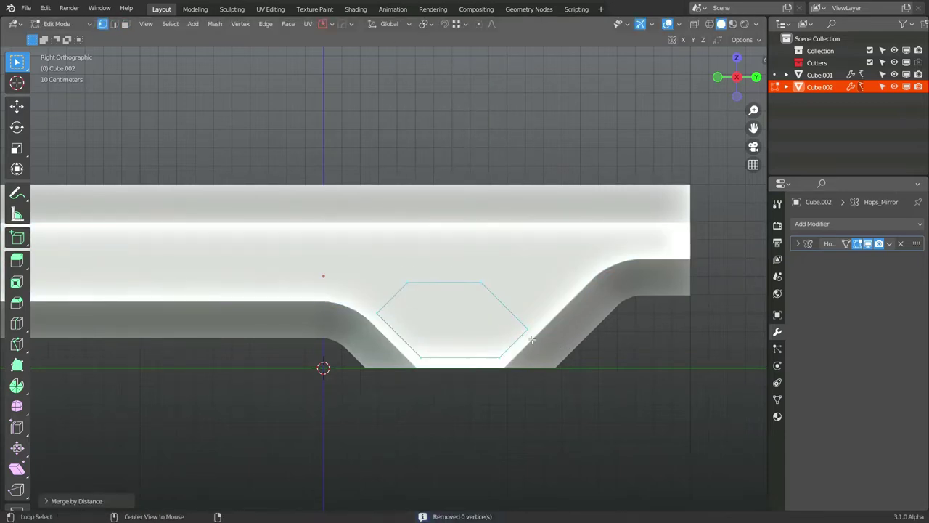
# Apply a Boolean difference subtracting the hexagon piece from the gun body
pyautogui.press('s')
pyautogui.click(508, 331)
pyautogui.press('Tab')
pyautogui.moveTo(508, 332); pyautogui.dragTo(446, 296, button='middle')
pyautogui.press('ctrl+KP_Subtract')
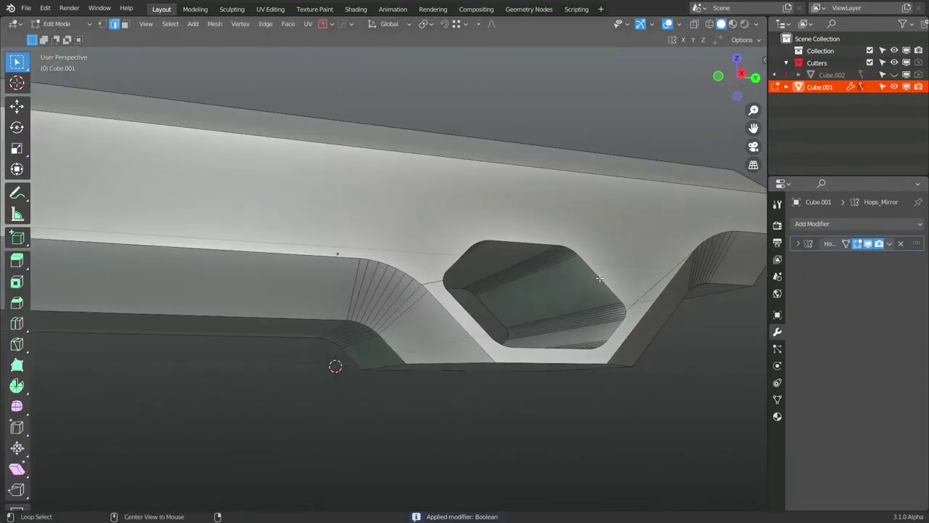
# Select the hexagonal opening's edge loop and view the pocket from another angle
pyautogui.keyDown('alt'); pyautogui.click(600, 278); pyautogui.keyUp('alt')
pyautogui.moveTo(726, 334); pyautogui.dragTo(604, 319, button='middle')
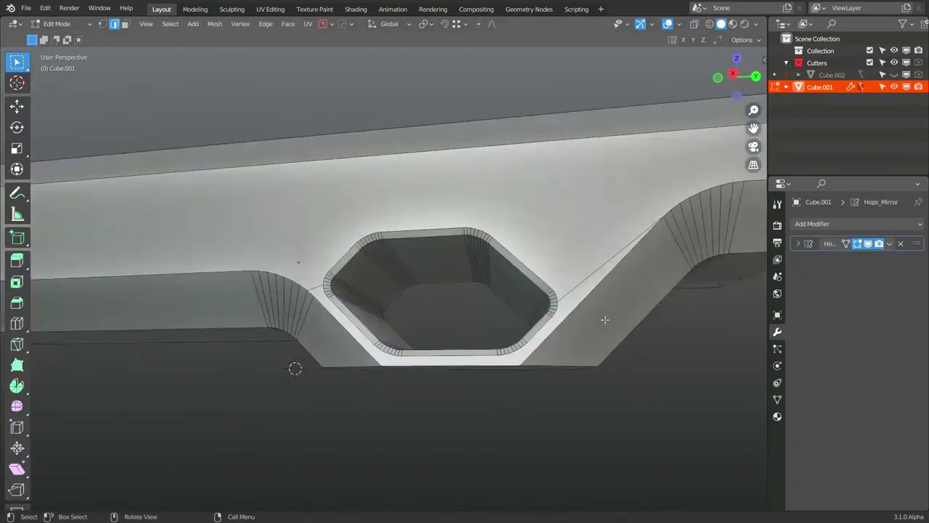
pyautogui.scroll(5, 605, 319)
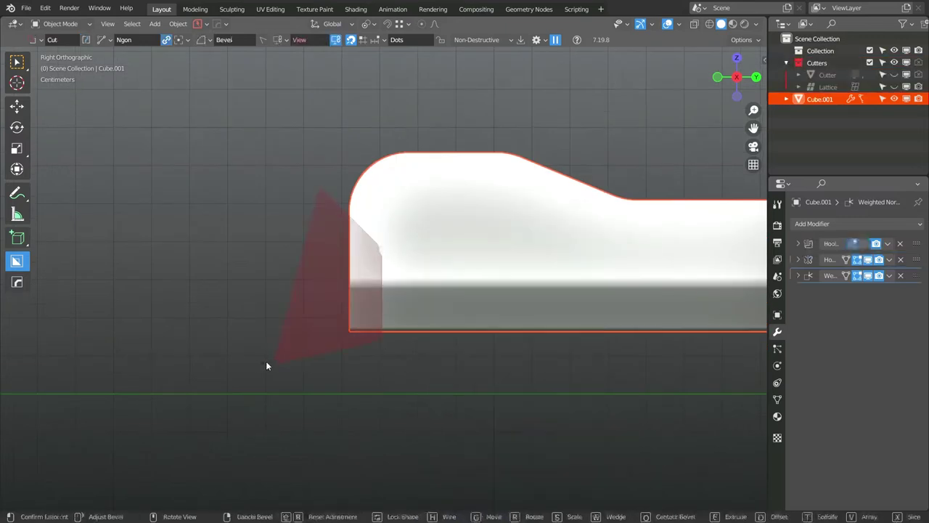
# Bevel the corners of the angled cut and apply it to the gun body
pyautogui.press('b')
pyautogui.moveTo(265, 361)
pyautogui.mouseDown(button='middle')
pyautogui.moveTo(632, 378)
pyautogui.moveTo(378, 268)
pyautogui.mouseUp(button='middle')
pyautogui.click(635, 381)
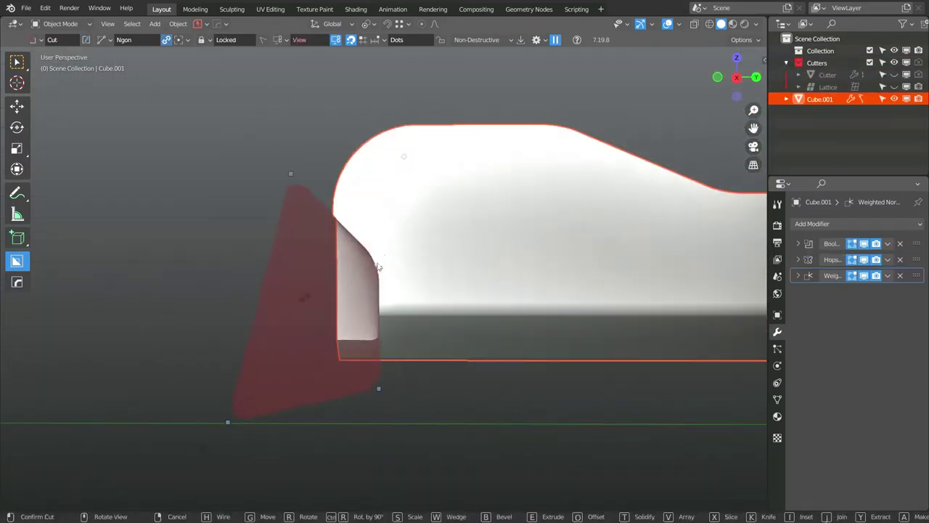
pyautogui.click(482, 255)
pyautogui.scroll(-3, 419, 321)
pyautogui.moveTo(419, 322); pyautogui.dragTo(514, 317, button='middle')
# In Edit Mode, mark the selected edges sharp and dissolve the unneeded geometry
pyautogui.press('Tab')
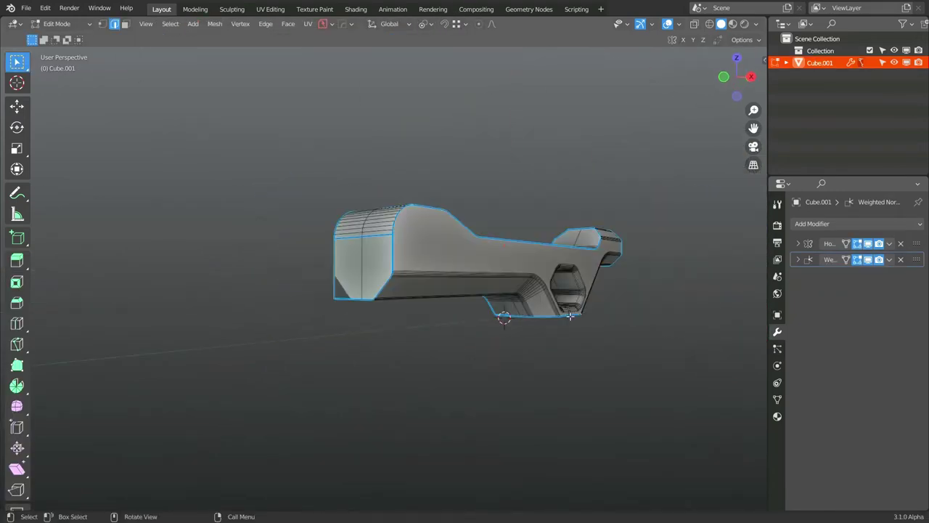
pyautogui.moveTo(530, 283)
pyautogui.mouseDown(button='middle')
pyautogui.moveTo(602, 281)
pyautogui.moveTo(455, 225)
pyautogui.moveTo(383, 306)
pyautogui.moveTo(389, 326)
pyautogui.mouseUp(button='middle')
pyautogui.hotkey('shift', 'e')
pyautogui.hotkey('ctrl', 'x')
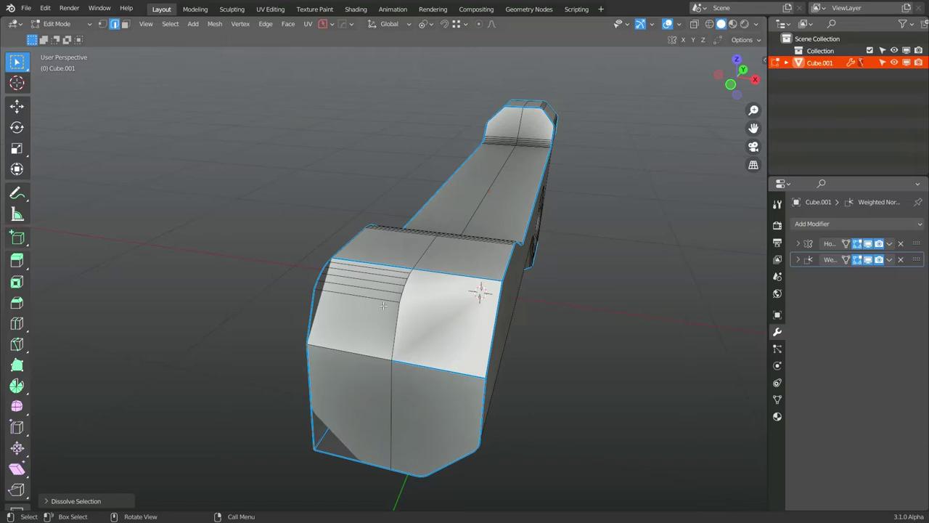
pyautogui.press('Tab')
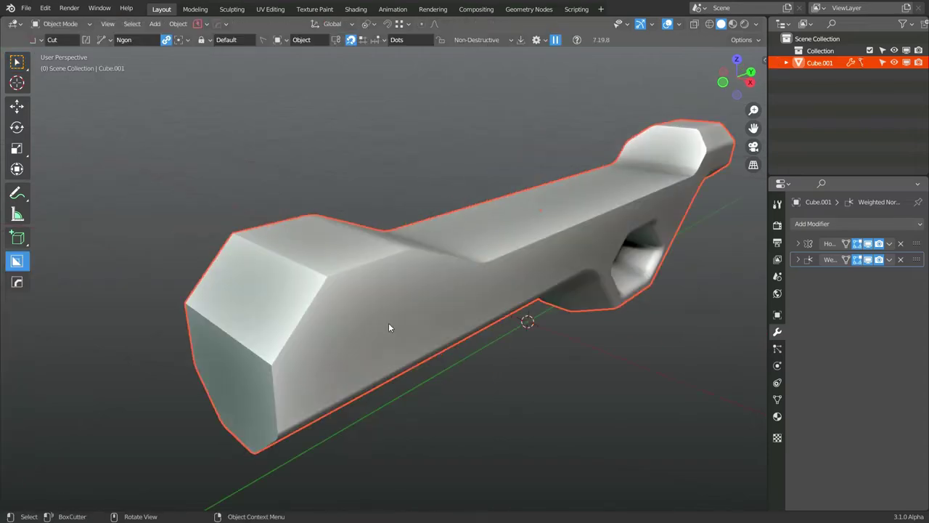
pyautogui.press('Tab')
# Scale a top face of the body along the Y axis
pyautogui.click(254, 207)
pyautogui.press('s')
pyautogui.press('y')
pyautogui.click(488, 325)
pyautogui.moveTo(488, 325)
pyautogui.mouseDown(button='middle')
pyautogui.moveTo(573, 342)
pyautogui.moveTo(476, 334)
pyautogui.mouseUp(button='middle')
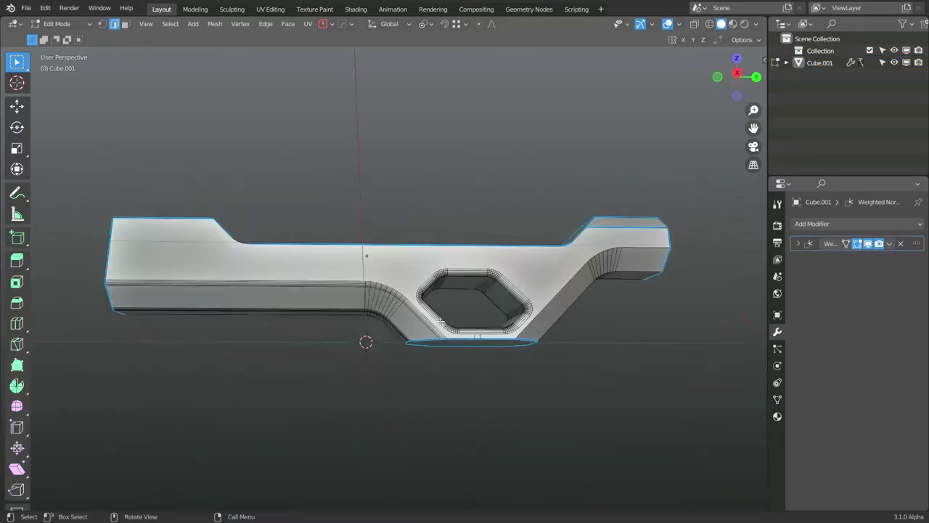
# Orbit toward the hexagonal hole and confirm the bevel on the edge strip
pyautogui.moveTo(508, 341); pyautogui.dragTo(593, 336, button='middle')
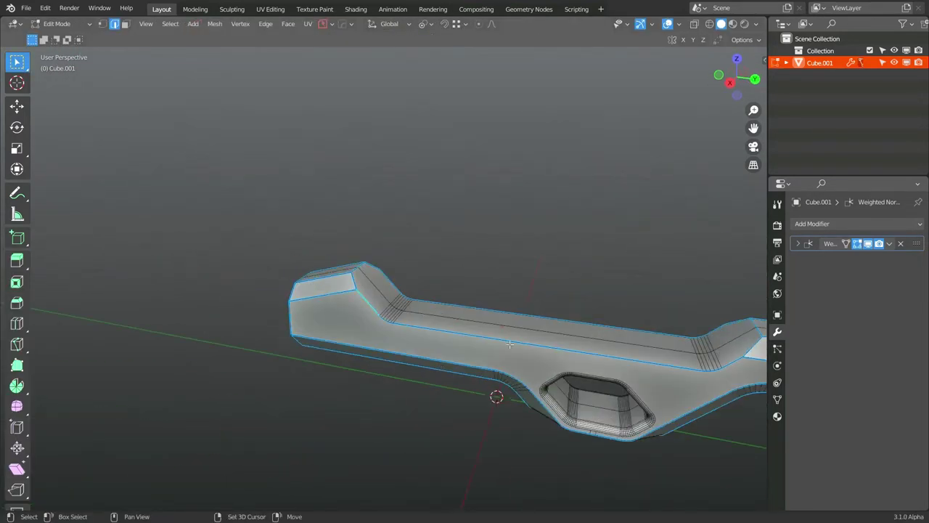
pyautogui.keyDown('shift'); pyautogui.click(269, 278); pyautogui.keyUp('shift')
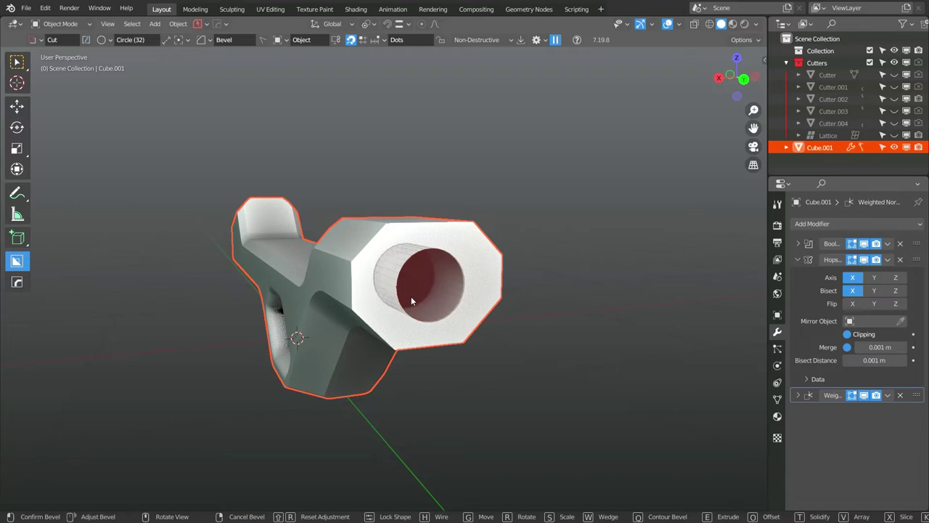
# Confirm the round barrel cut and select Cutter.004 from the Booleans pie menu
pyautogui.click(410, 296)
pyautogui.press('q')
pyautogui.click(570, 302)
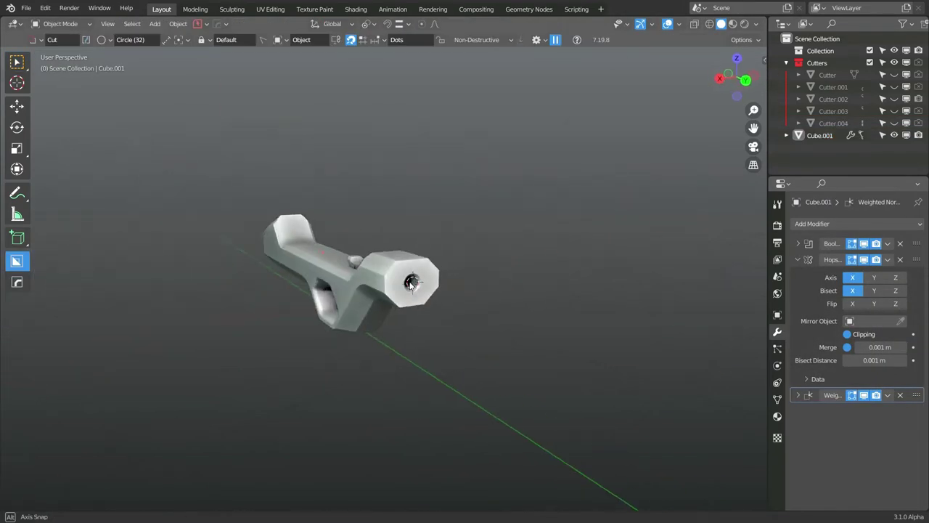
pyautogui.moveTo(411, 283); pyautogui.dragTo(389, 297, button='middle')
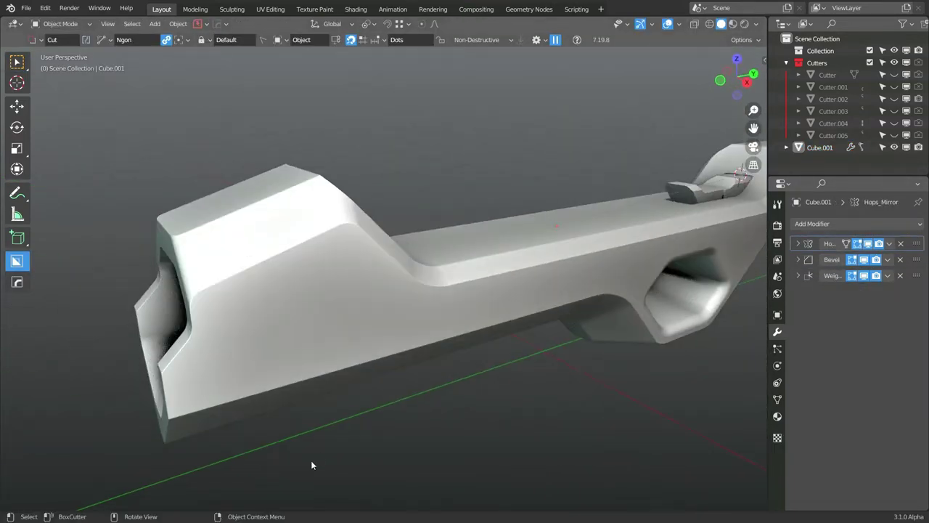
# Circle-select the diagonal faces on the gun body's side profile
pyautogui.moveTo(311, 465)
pyautogui.mouseDown(button='middle')
pyautogui.moveTo(454, 325)
pyautogui.moveTo(546, 297)
pyautogui.moveTo(395, 286)
pyautogui.mouseUp(button='middle')
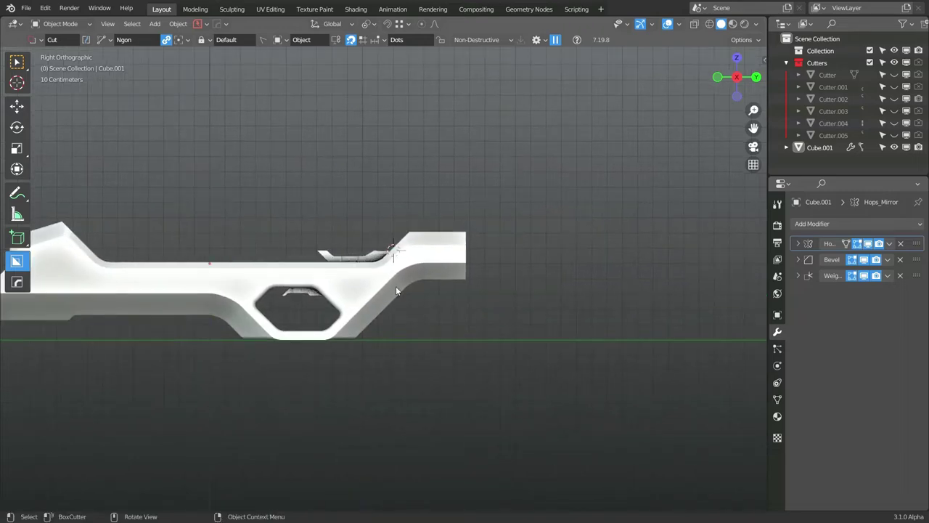
pyautogui.press('Tab')
pyautogui.scroll(3, 395, 286)
pyautogui.press('c')
pyautogui.moveTo(551, 177)
pyautogui.mouseDown()
pyautogui.moveTo(485, 307)
pyautogui.moveTo(524, 311)
pyautogui.mouseUp()
# Move the lower front faces by −0.092 m Y and −0.084 m Z
pyautogui.press('Tab')
pyautogui.press('Tab')
pyautogui.moveTo(549, 293)
pyautogui.mouseDown(button='middle')
pyautogui.moveTo(565, 301)
pyautogui.moveTo(508, 305)
pyautogui.moveTo(552, 276)
pyautogui.moveTo(580, 304)
pyautogui.moveTo(408, 247)
pyautogui.moveTo(523, 316)
pyautogui.mouseUp(button='middle')
pyautogui.keyDown('ctrl'); pyautogui.click(468, 294); pyautogui.keyUp('ctrl')
pyautogui.press('g')
pyautogui.click(588, 308)
pyautogui.press('Tab')
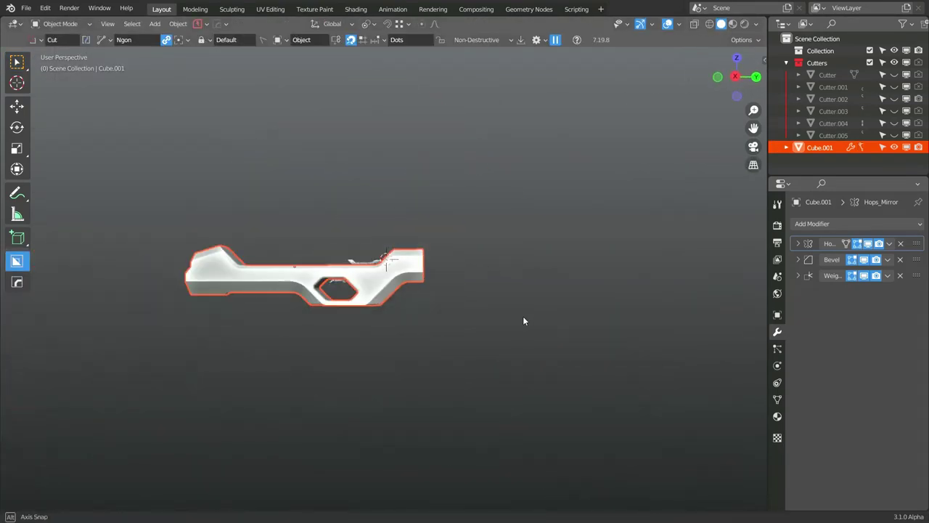
# Resize the bore hole faces, then reselect the gun body in Edit Mode
pyautogui.press('Tab')
pyautogui.press('KP_Decimal')
pyautogui.press('s')
pyautogui.press('Escape')
pyautogui.press('Tab')
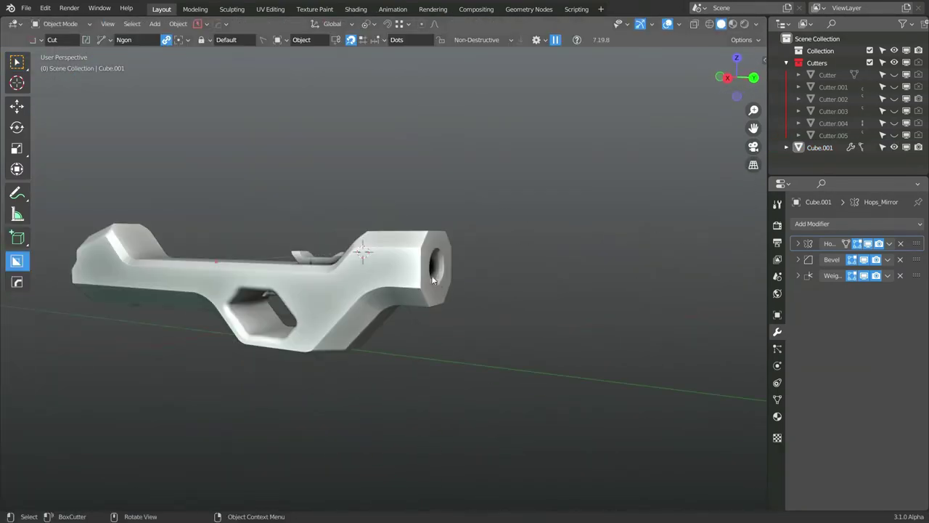
pyautogui.click(435, 291)
pyautogui.moveTo(435, 290)
pyautogui.mouseDown(button='middle')
pyautogui.moveTo(465, 301)
pyautogui.moveTo(633, 273)
pyautogui.moveTo(545, 193)
pyautogui.moveTo(507, 285)
pyautogui.mouseUp(button='middle')
pyautogui.moveTo(529, 316)
pyautogui.mouseDown(button='middle')
pyautogui.moveTo(532, 336)
pyautogui.moveTo(386, 360)
pyautogui.mouseUp(button='middle')
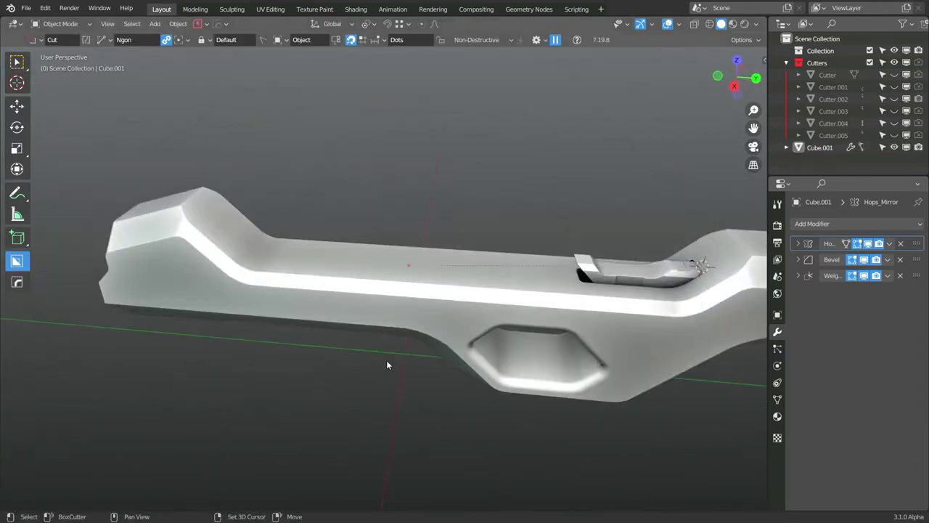
pyautogui.click(386, 360)
pyautogui.press('Tab')
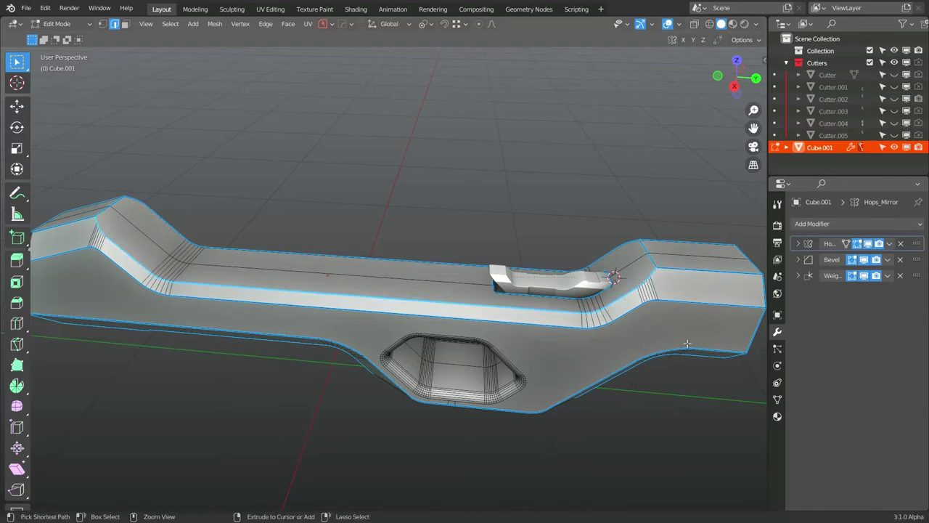
# Add a new plane and isolate it in local view
pyautogui.press('Tab')
pyautogui.moveTo(689, 348)
pyautogui.mouseDown(button='middle')
pyautogui.moveTo(633, 408)
pyautogui.moveTo(483, 303)
pyautogui.moveTo(641, 431)
pyautogui.moveTo(561, 387)
pyautogui.moveTo(544, 276)
pyautogui.mouseUp(button='middle')
pyautogui.click(632, 408)
pyautogui.scroll(3, 560, 386)
pyautogui.hotkey('shift', 'a')
pyautogui.click(595, 202)
pyautogui.press('KP_Divide')
# Apply Poke Faces to the plane via the F3 'poke' search
pyautogui.press('Tab')
pyautogui.press('F3')
pyautogui.write('poke')
pyautogui.press('Return')
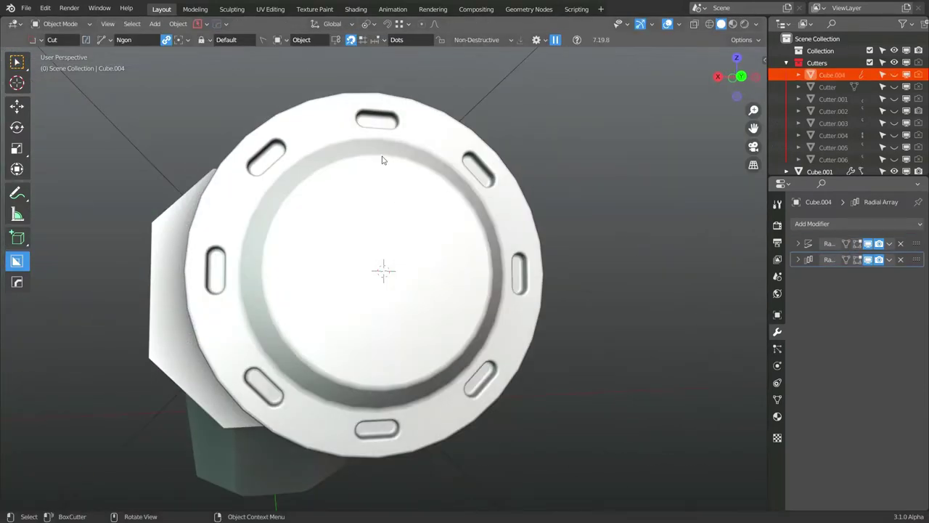
# Shrink the cylinder's end face and extrude it inward into a recess
pyautogui.press('s')
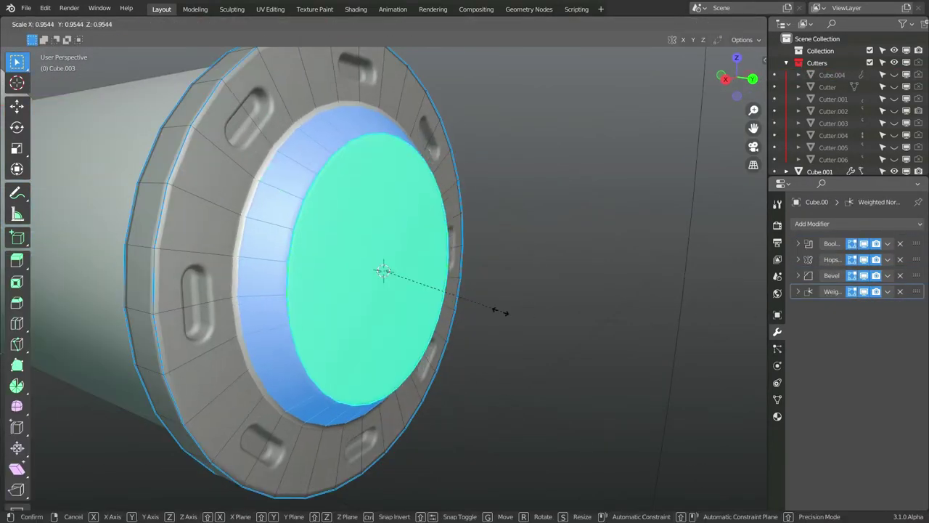
pyautogui.click(500, 311)
pyautogui.press('e')
pyautogui.click(490, 256)
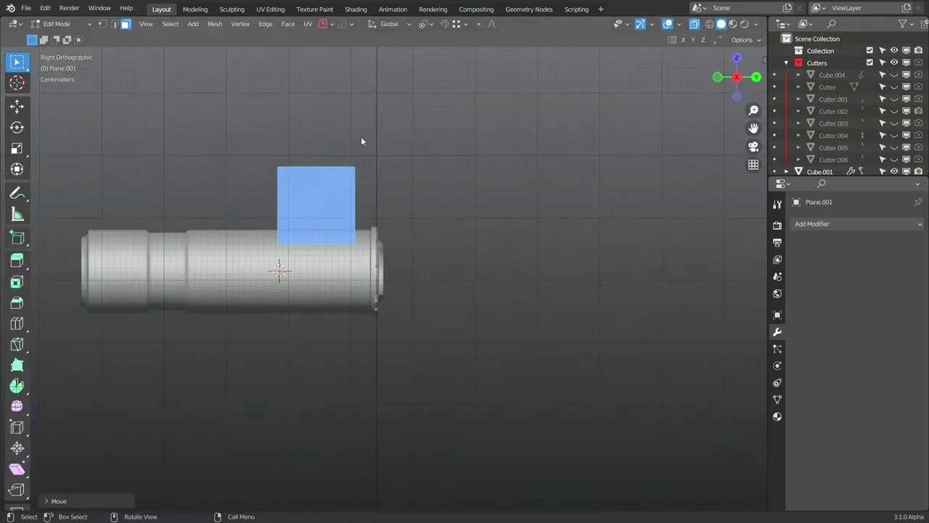
# Collapse the plane to a line and move its vertices along Y into a right angle
pyautogui.rightClick(467, 370)
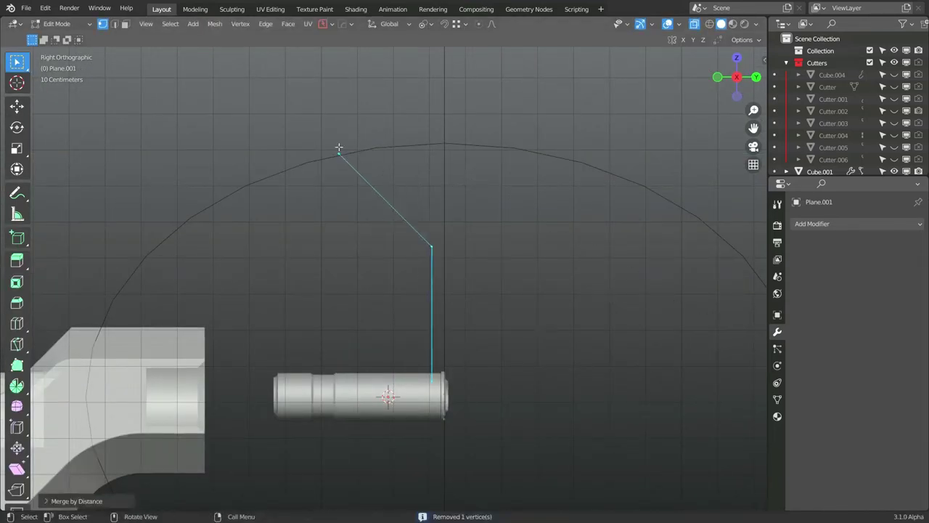
pyautogui.press('g')
pyautogui.press('y')
pyautogui.click(435, 250)
pyautogui.hotkey('ctrl', 'shift', 'b')
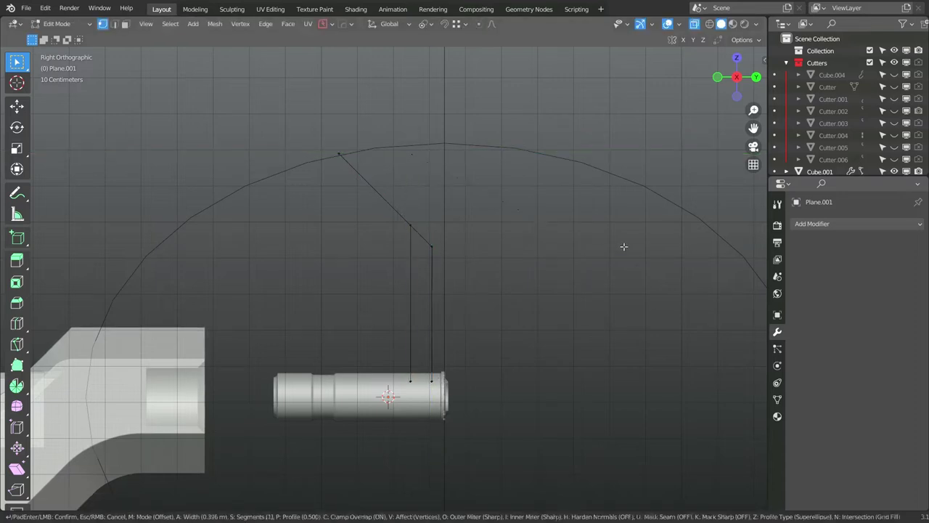
pyautogui.click(588, 232)
pyautogui.press('g')
pyautogui.press('y')
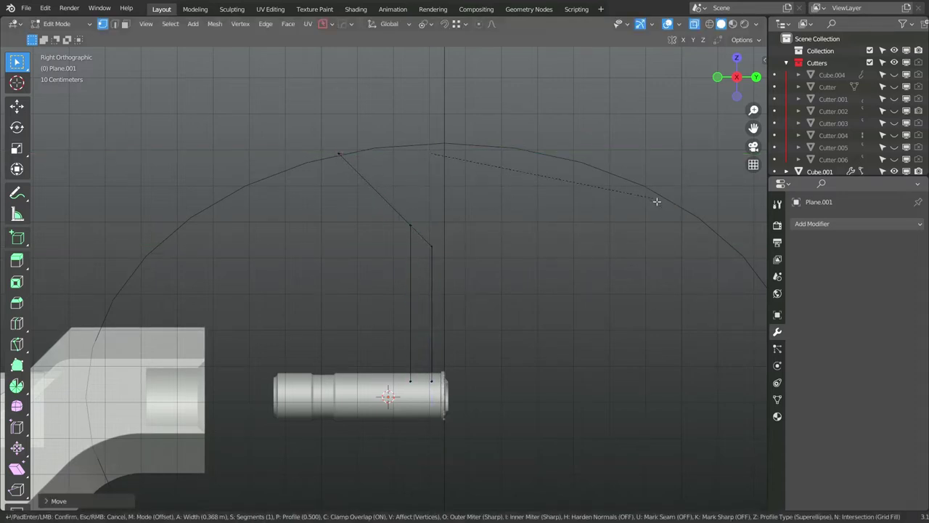
pyautogui.click(506, 151)
# Round the right-angle corner with a vertex bevel and merge its duplicate vertices
pyautogui.hotkey('ctrl', 'shift', 'b')
pyautogui.click(502, 243)
pyautogui.hotkey('ctrl', 'z')
pyautogui.hotkey('ctrl', 'shift', 'b')
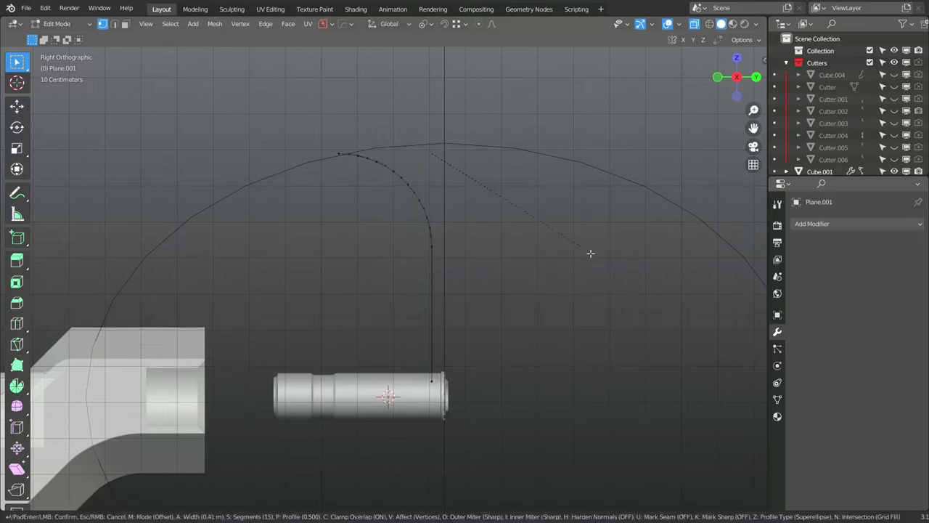
pyautogui.click(590, 254)
pyautogui.press('m')
pyautogui.click(459, 285)
pyautogui.moveTo(460, 286)
pyautogui.mouseDown(button='middle')
pyautogui.moveTo(525, 274)
pyautogui.moveTo(643, 109)
pyautogui.mouseUp(button='middle')
# Extrude the curved line sideways into a flat strip of faces for the prong
pyautogui.press('e')
pyautogui.click(479, 269)
pyautogui.press('3')
pyautogui.press('KP_3')
pyautogui.press('1')
# Bevel the prong's tip corner and slant it along Y into a pointed tip
pyautogui.click(297, 136)
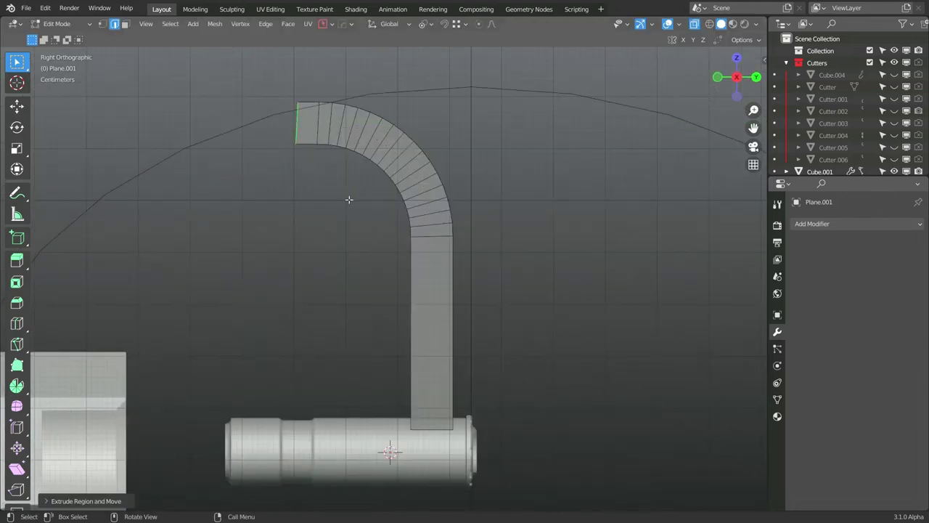
pyautogui.hotkey('ctrl', 'shift', 'b')
pyautogui.click(405, 190)
pyautogui.press('g')
pyautogui.press('y')
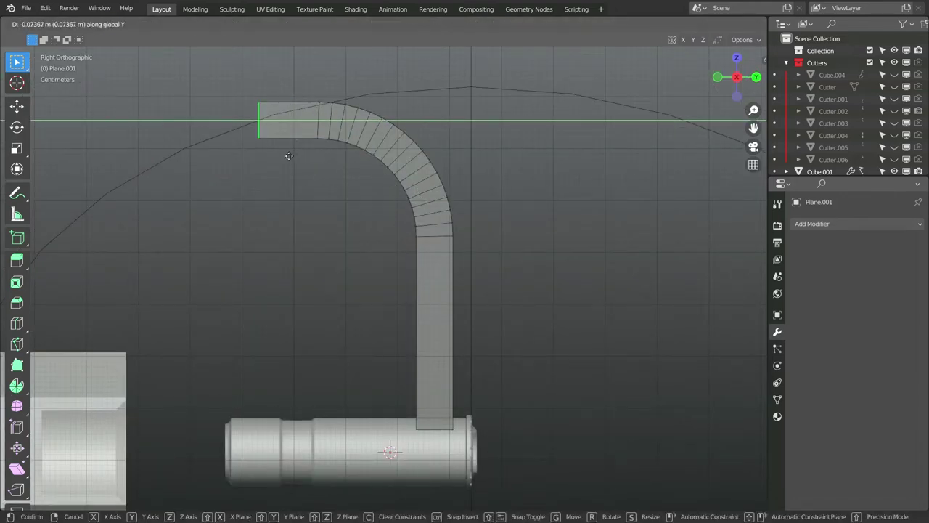
pyautogui.click(524, 193)
pyautogui.hotkey('ctrl', 'shift', 'b')
pyautogui.click(380, 169)
pyautogui.press('Tab')
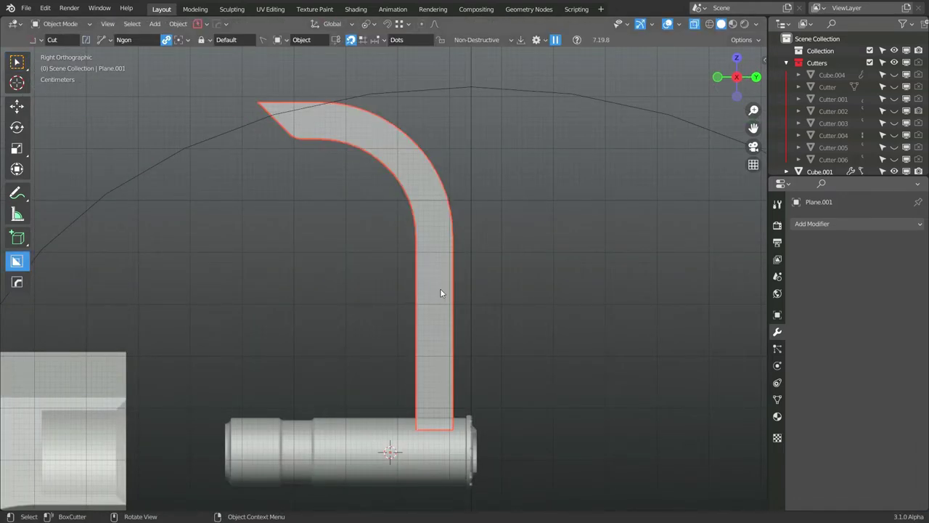
pyautogui.press('Tab')
# Zoom in on the grappling head to review the claw prongs
pyautogui.scroll(2, 463, 264)
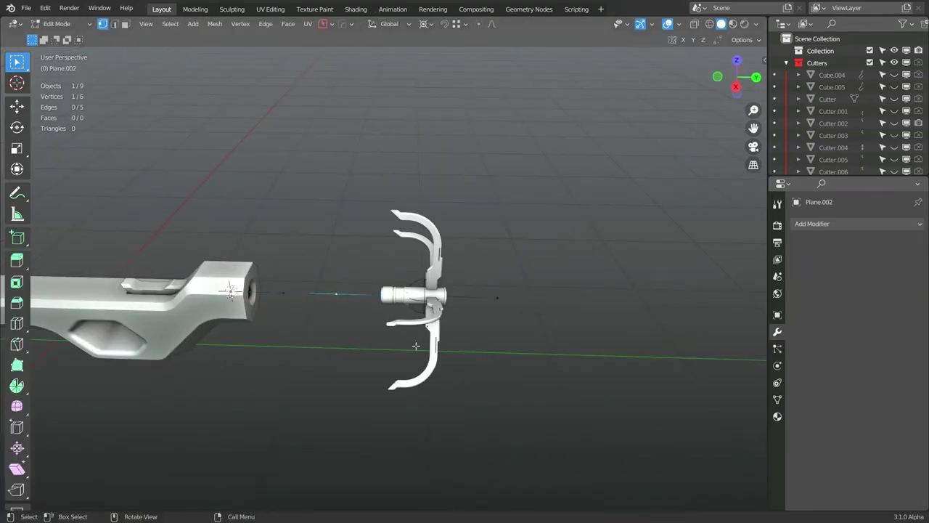
# Give the selected part level-1 subdivision and add a NURBS path for the cable
pyautogui.hotkey('ctrl', '1')
pyautogui.hotkey('shift', 'a')
pyautogui.moveTo(355, 255)
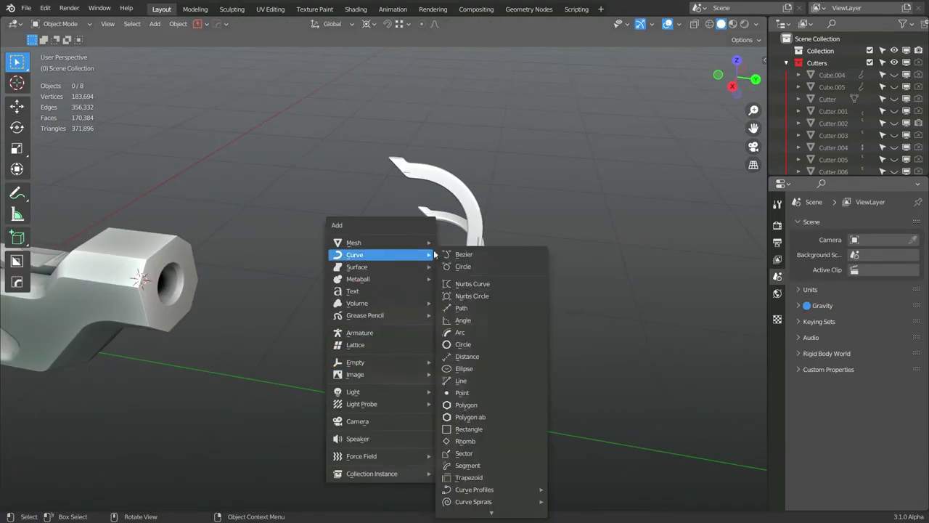
pyautogui.click(467, 317)
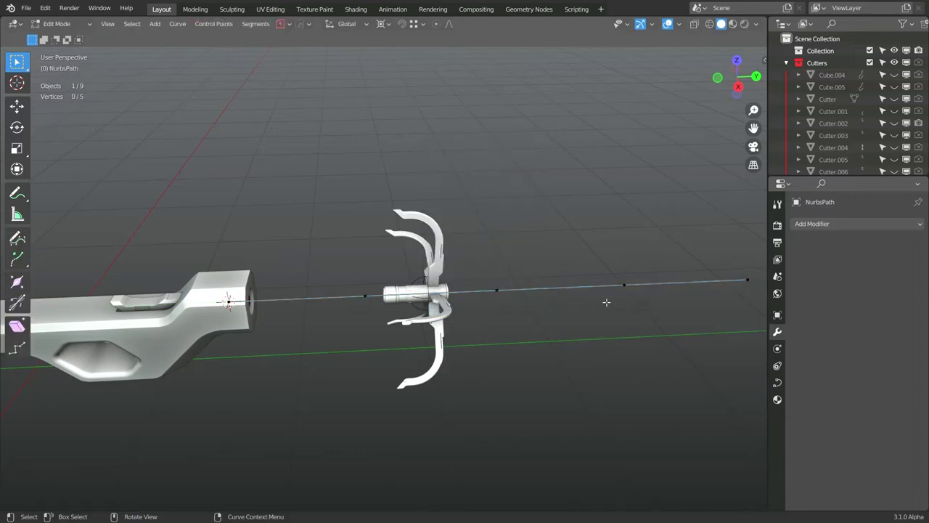
pyautogui.press('KP_3')
# Bend the path's end point downward, extrude a new point and set its depth along X
pyautogui.click(261, 307)
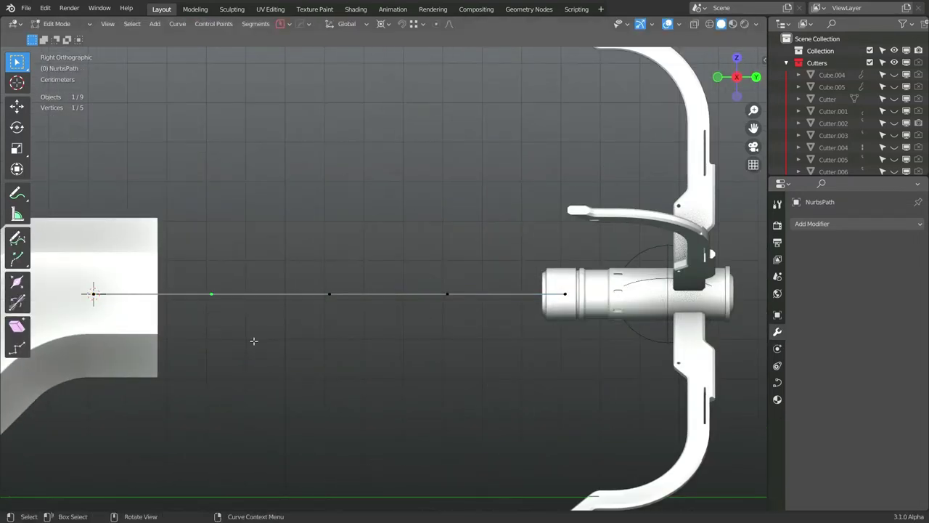
pyautogui.press('g')
pyautogui.click(241, 429)
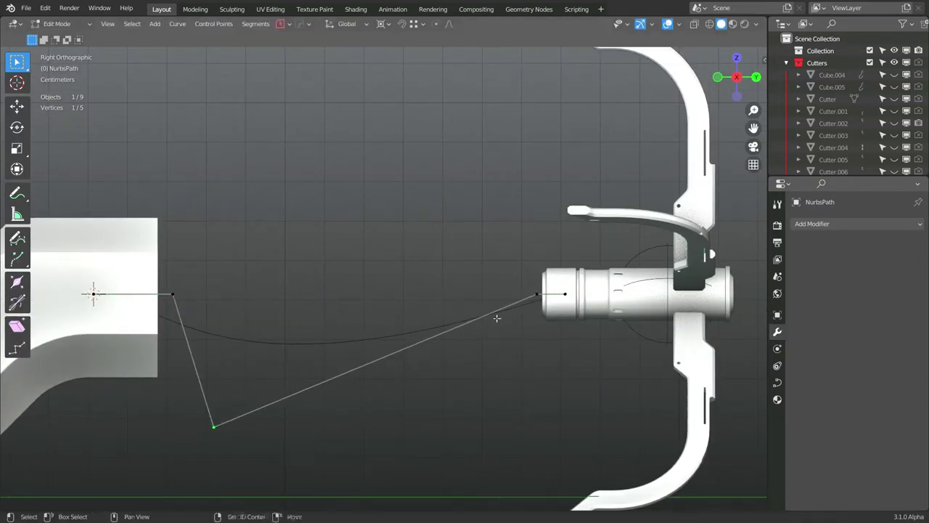
pyautogui.press('e')
pyautogui.click(399, 348)
pyautogui.moveTo(400, 348)
pyautogui.mouseDown(button='middle')
pyautogui.moveTo(441, 338)
pyautogui.moveTo(513, 408)
pyautogui.moveTo(472, 363)
pyautogui.moveTo(501, 348)
pyautogui.moveTo(498, 386)
pyautogui.moveTo(479, 348)
pyautogui.moveTo(501, 312)
pyautogui.moveTo(363, 411)
pyautogui.mouseUp(button='middle')
pyautogui.press('g')
pyautogui.press('x')
pyautogui.click(498, 349)
# Reshape the path points into a cable loop and return to Object Mode
pyautogui.click(479, 349)
pyautogui.press('g')
pyautogui.click(494, 327)
pyautogui.press('g')
pyautogui.click(322, 447)
pyautogui.moveTo(321, 448)
pyautogui.mouseDown(button='middle')
pyautogui.moveTo(498, 375)
pyautogui.moveTo(440, 282)
pyautogui.mouseUp(button='middle')
pyautogui.moveTo(242, 257); pyautogui.dragTo(450, 458)
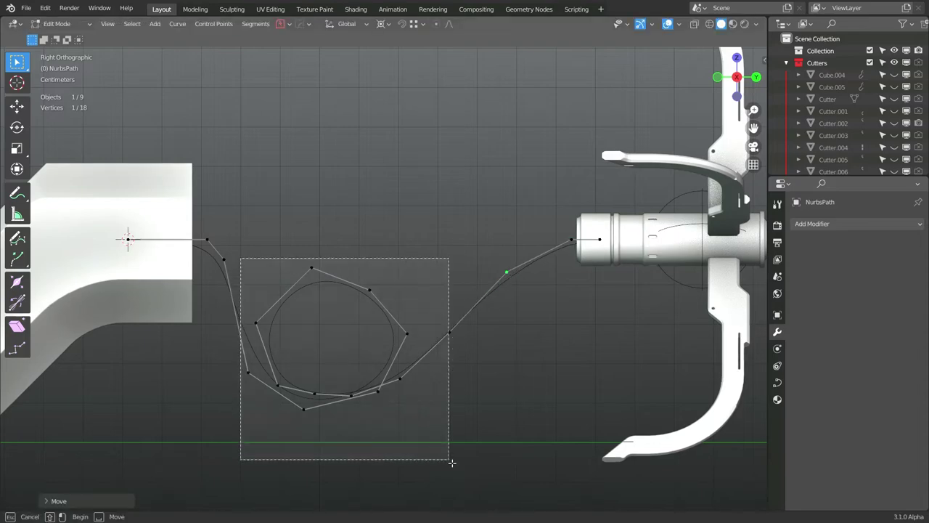
pyautogui.press('Tab')
pyautogui.moveTo(450, 458); pyautogui.dragTo(554, 375, button='middle')
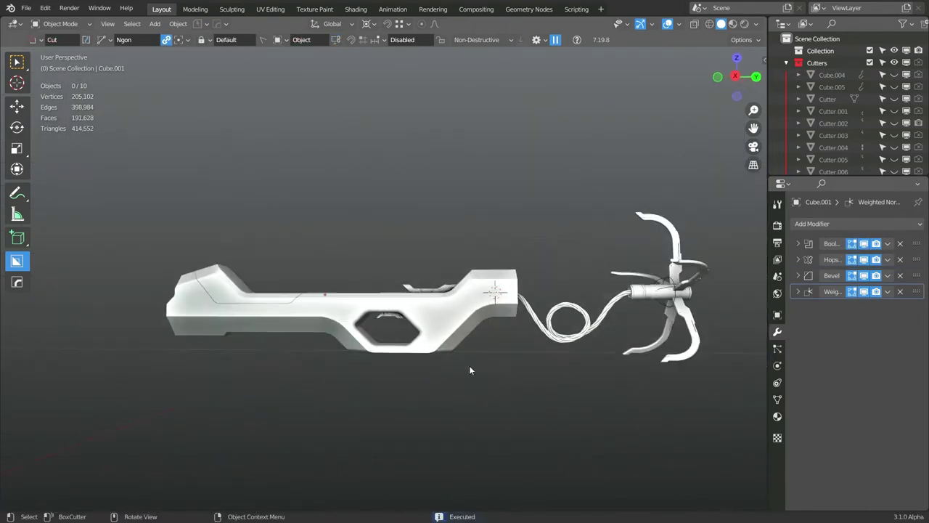
# Scale down the muzzle hole's edge loop to tighten it around the cable
pyautogui.scroll(2, 469, 370)
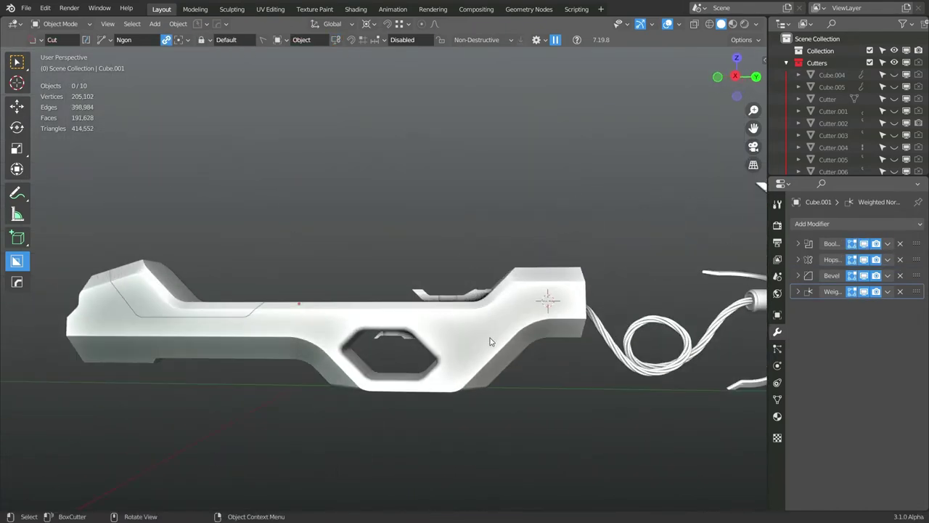
pyautogui.press('KP_3')
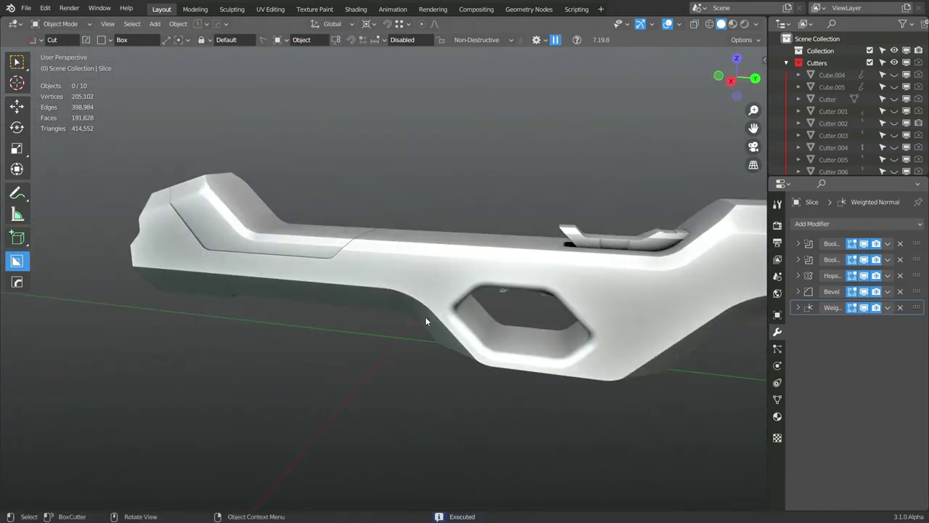
pyautogui.press('2')
pyautogui.keyDown('alt'); pyautogui.click(382, 241); pyautogui.keyUp('alt')
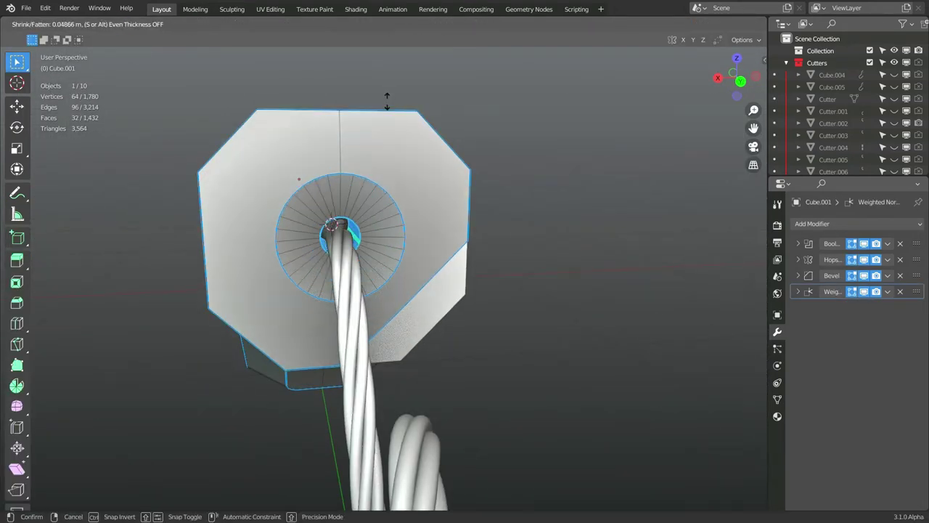
pyautogui.press('s')
pyautogui.click(400, 230)
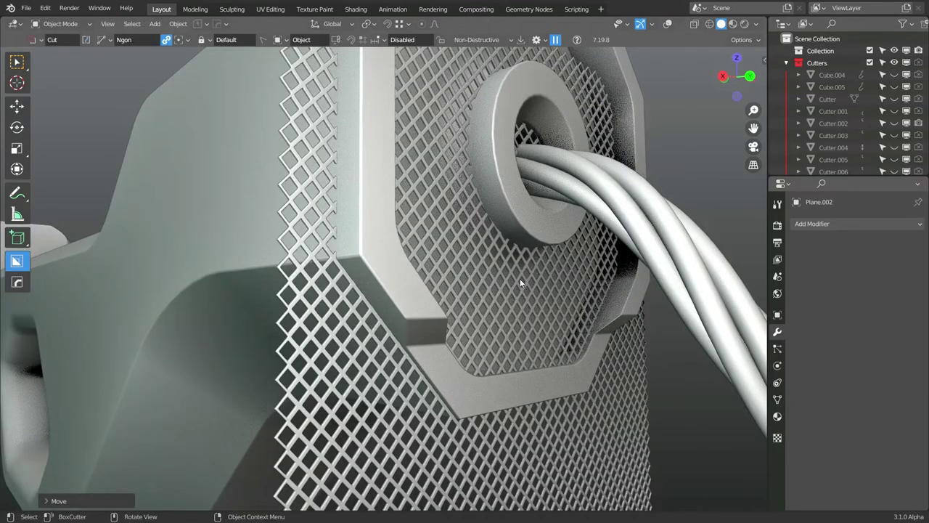
# Confirm the cut into the body and start Shrink/Fatten on the socket faces
pyautogui.click(514, 335)
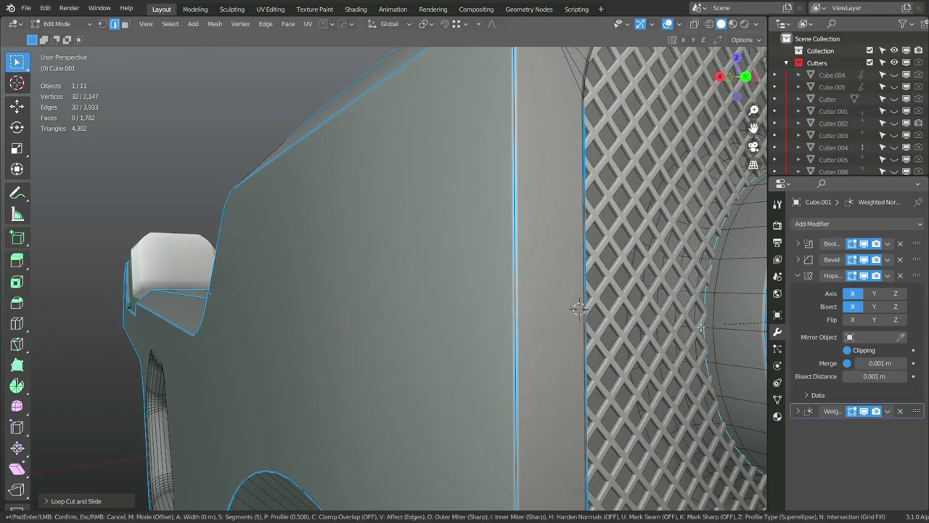
pyautogui.hotkey('alt', 's')
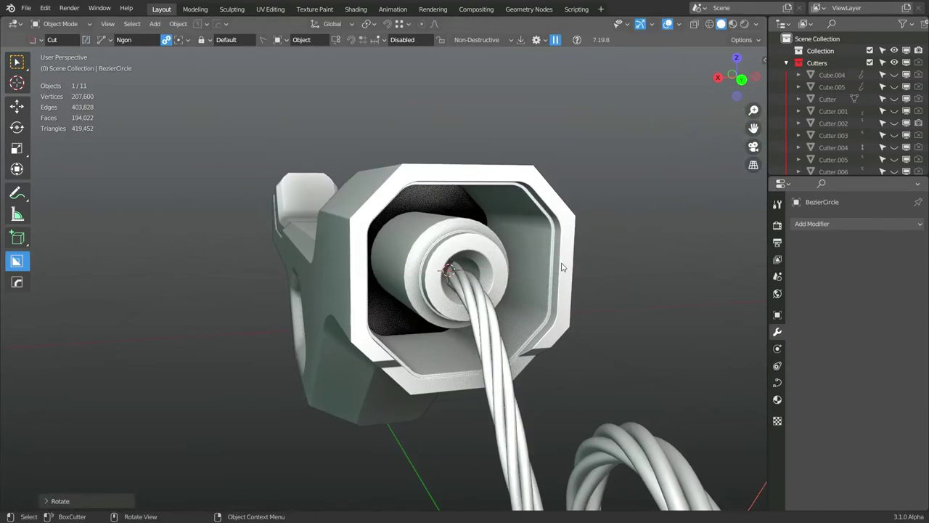
# Scale the Bezier circle to fit the socket and duplicate its points in place
pyautogui.press('s')
pyautogui.click(541, 271)
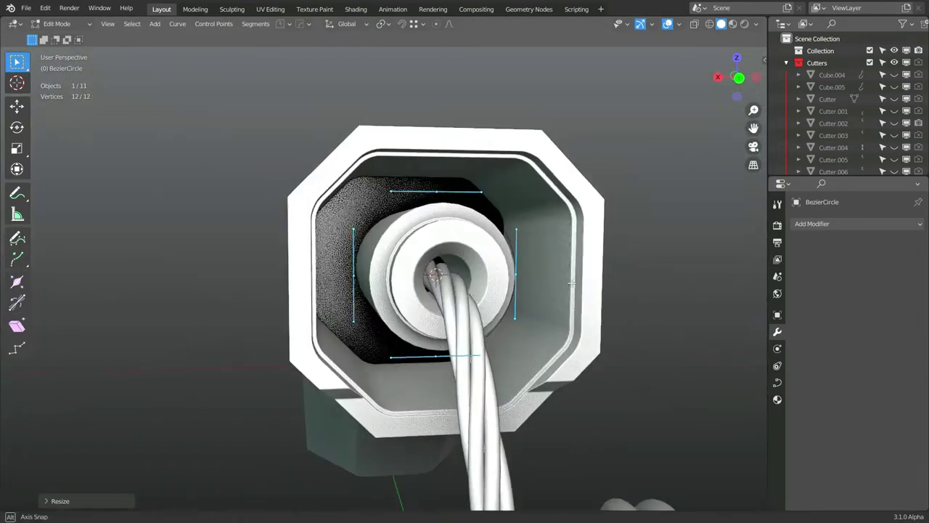
pyautogui.hotkey('shift', 'd')
pyautogui.rightClick(647, 302)
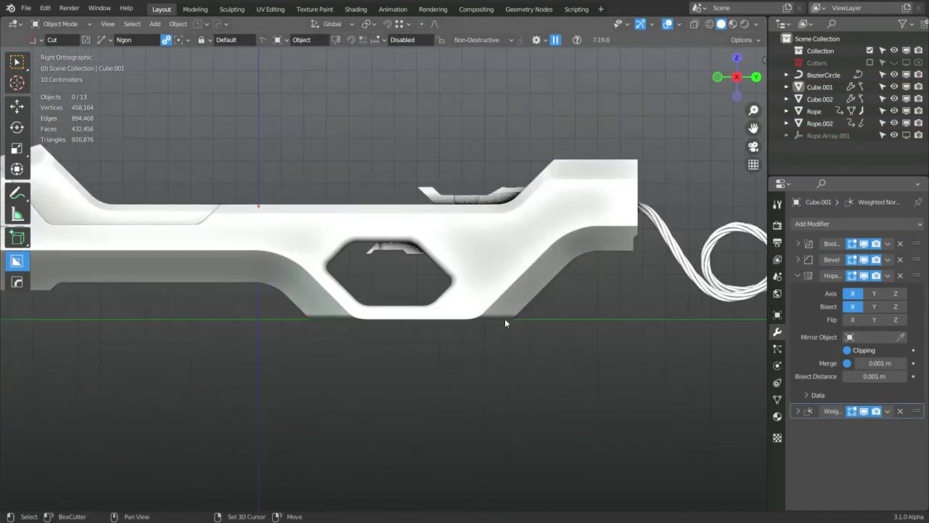
# Cut a thin diagonal slot through the gun body beside the hexagonal hole
pyautogui.click(479, 323)
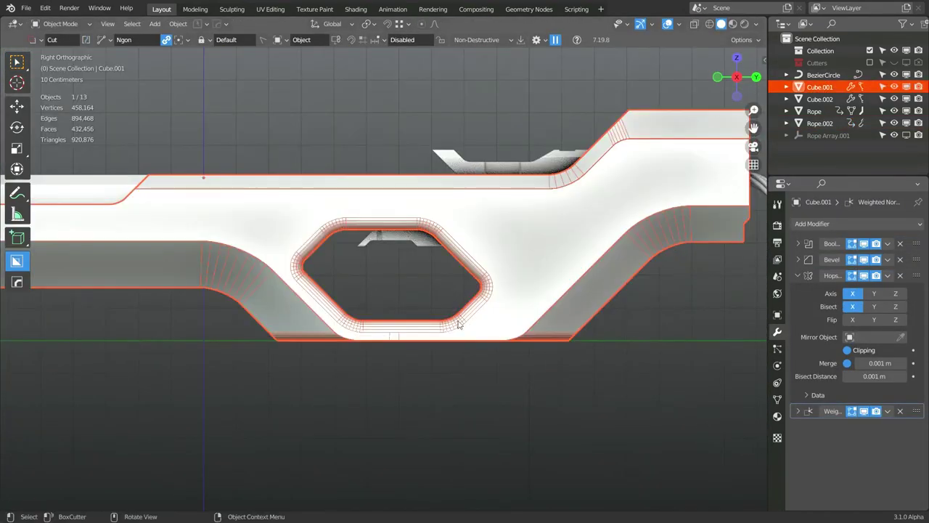
pyautogui.moveTo(483, 347); pyautogui.dragTo(509, 366)
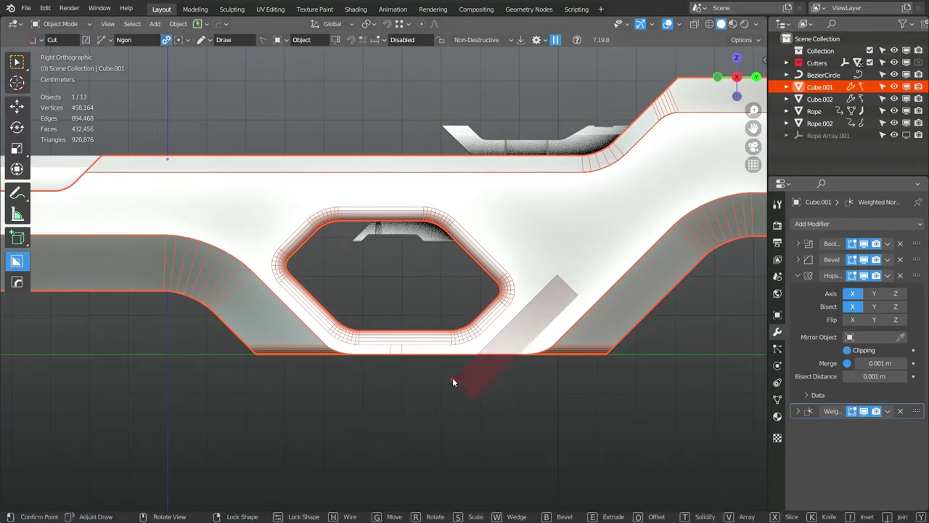
pyautogui.moveTo(452, 377)
pyautogui.mouseDown(button='middle')
pyautogui.moveTo(561, 362)
pyautogui.moveTo(360, 336)
pyautogui.mouseUp(button='middle')
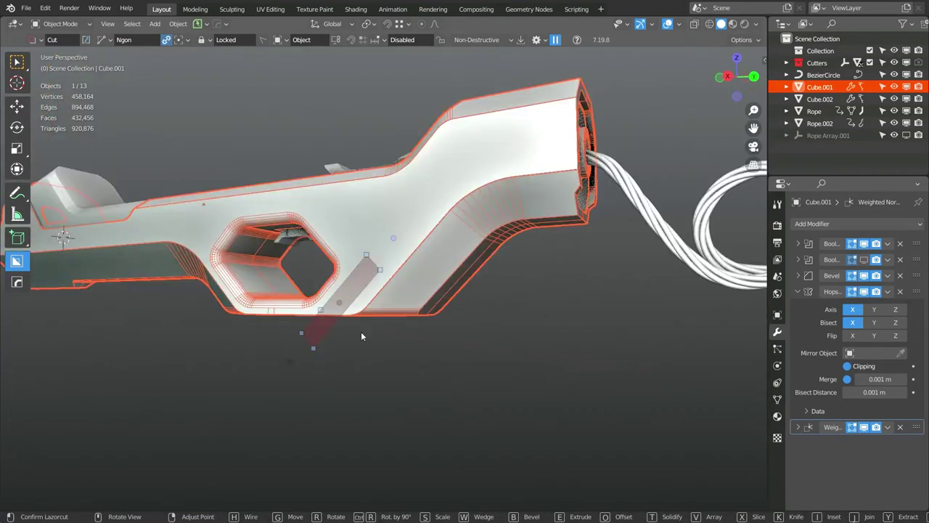
pyautogui.click(361, 336)
pyautogui.moveTo(497, 391); pyautogui.dragTo(562, 241, button='middle')
# Push the slot cutter's side face outward twice with Shrink/Fatten, then reselect the gun body
pyautogui.press('Tab')
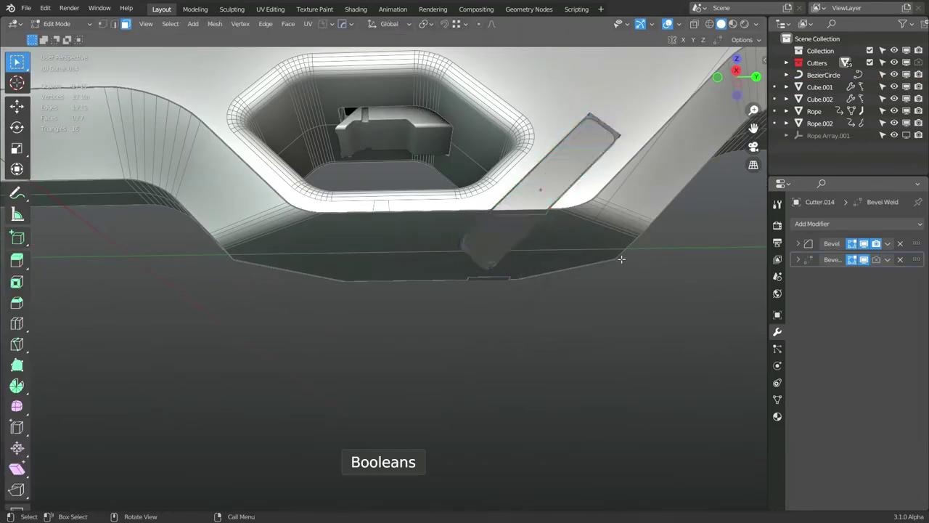
pyautogui.moveTo(622, 259)
pyautogui.mouseDown(button='middle')
pyautogui.moveTo(446, 152)
pyautogui.moveTo(435, 208)
pyautogui.mouseUp(button='middle')
pyautogui.click(436, 207)
pyautogui.hotkey('alt', 's')
pyautogui.click(431, 174)
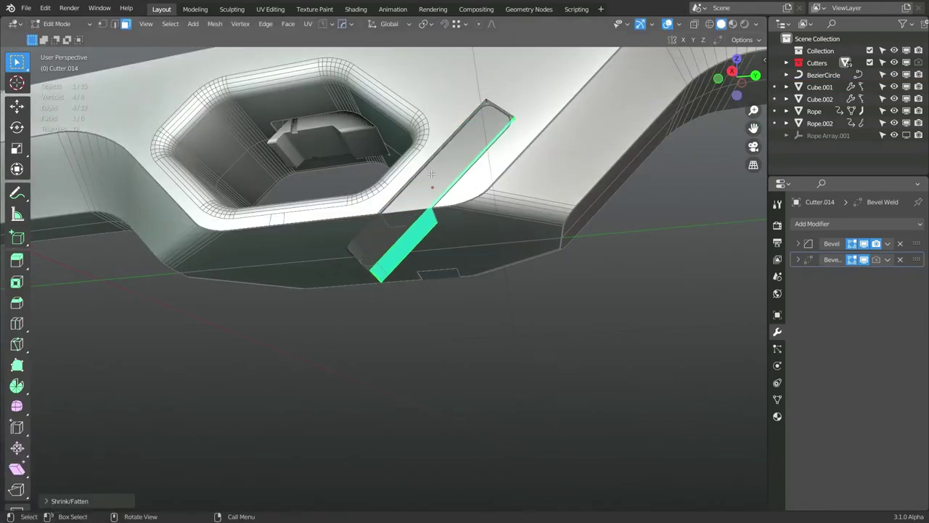
pyautogui.hotkey('alt', 's')
pyautogui.click(434, 196)
pyautogui.press('Tab')
pyautogui.scroll(3, 443, 290)
pyautogui.scroll(2, 450, 226)
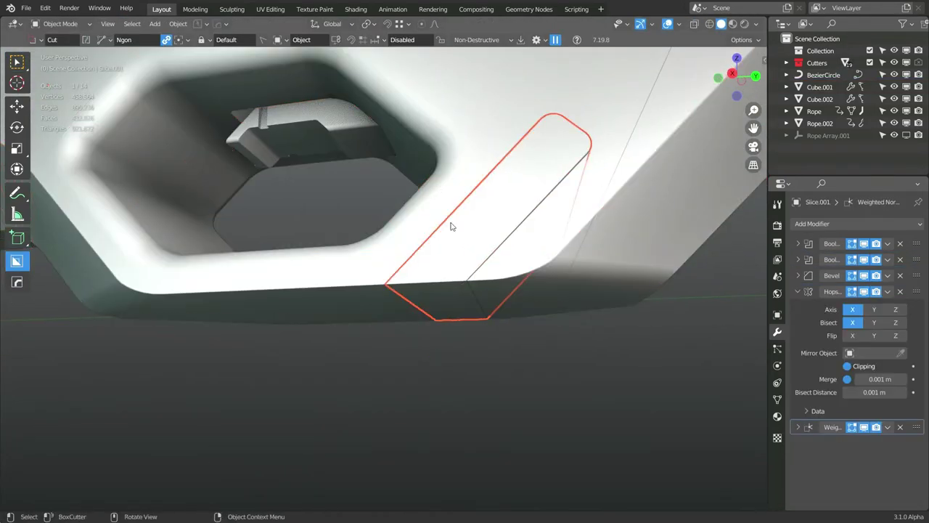
pyautogui.click(596, 288)
# Toggle Edit Mode on the gun body and zoom to frame the slot insert
pyautogui.press('Tab')
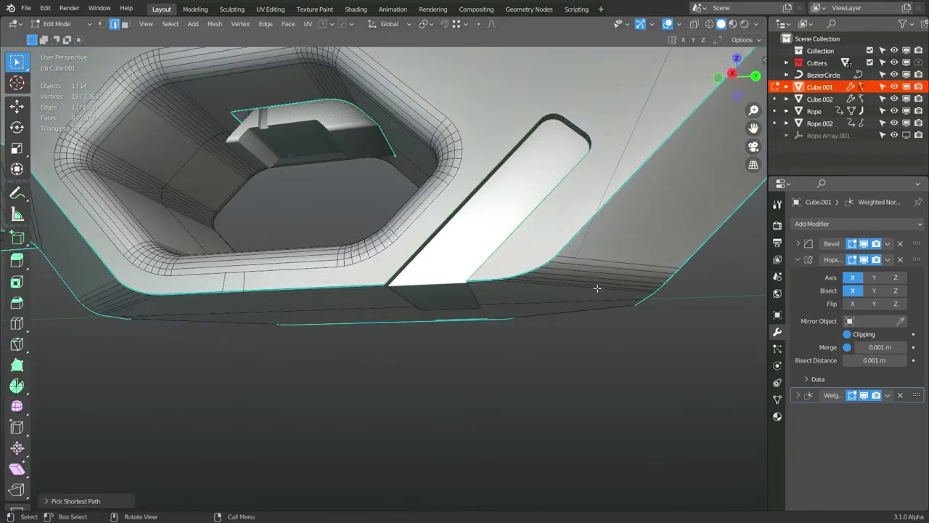
pyautogui.press('Tab')
pyautogui.scroll(-5, 502, 247)
pyautogui.scroll(-2, 502, 246)
pyautogui.scroll(6, 520, 289)
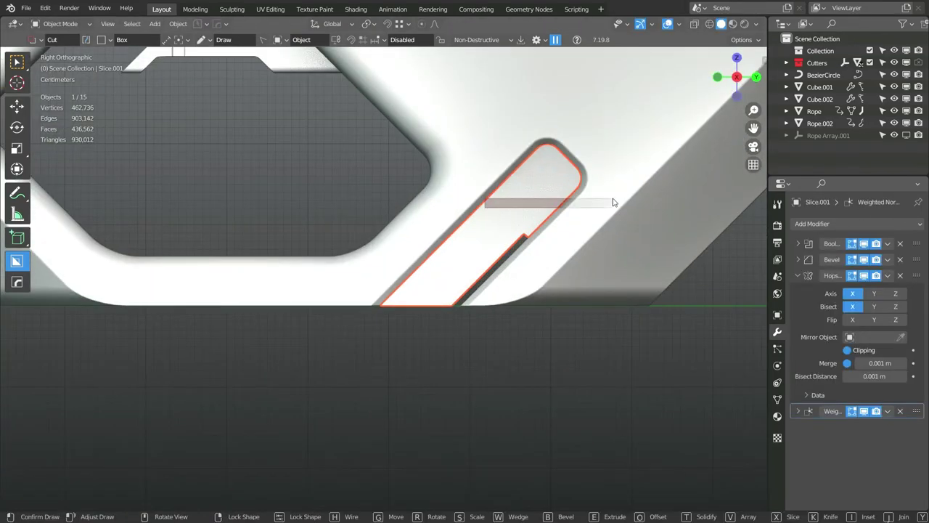
# Commit the cut across the slot insert and angle-trim the body's lower-right edge
pyautogui.click(613, 203)
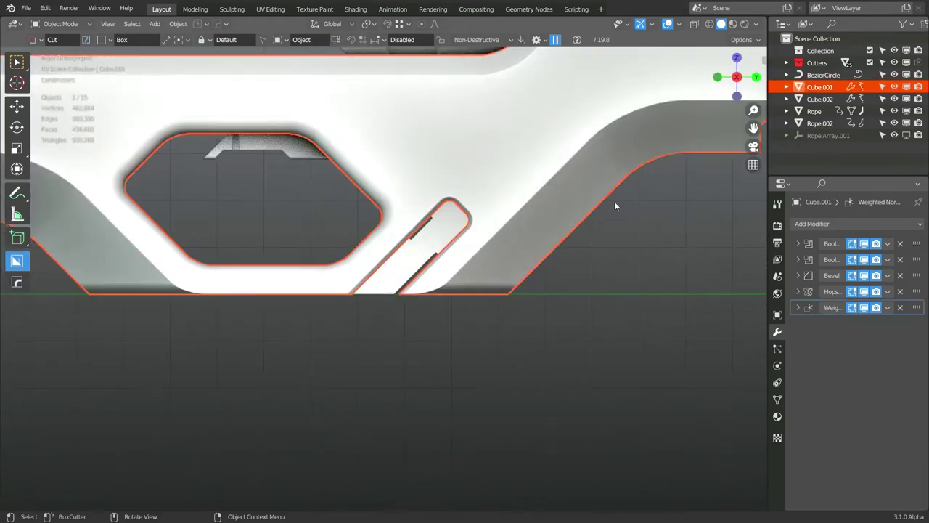
pyautogui.moveTo(550, 222); pyautogui.dragTo(534, 339)
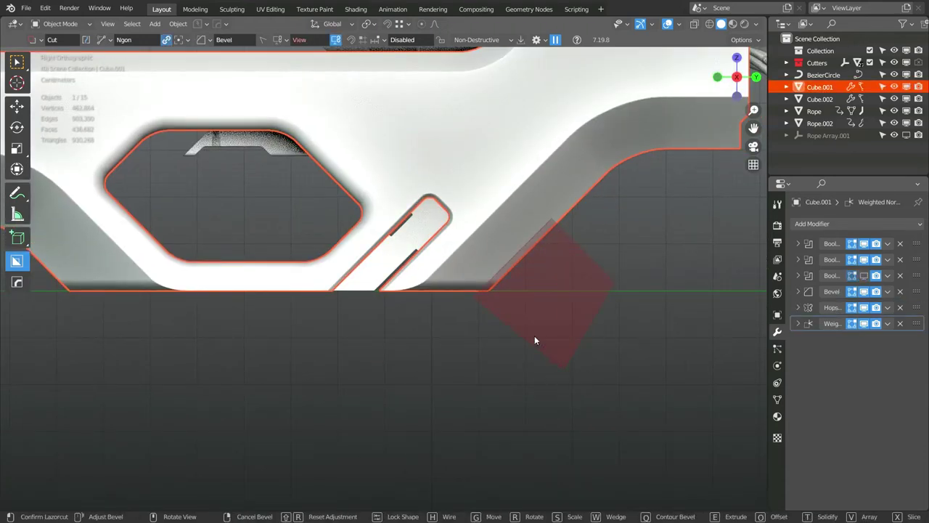
pyautogui.click(571, 341)
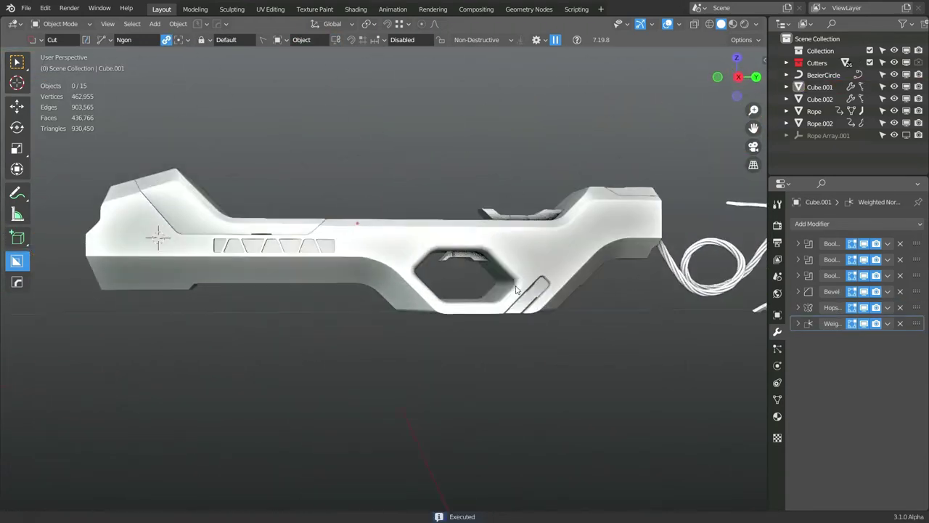
pyautogui.moveTo(516, 290); pyautogui.dragTo(586, 211, button='middle')
pyautogui.scroll(3, 546, 260)
pyautogui.click(455, 250)
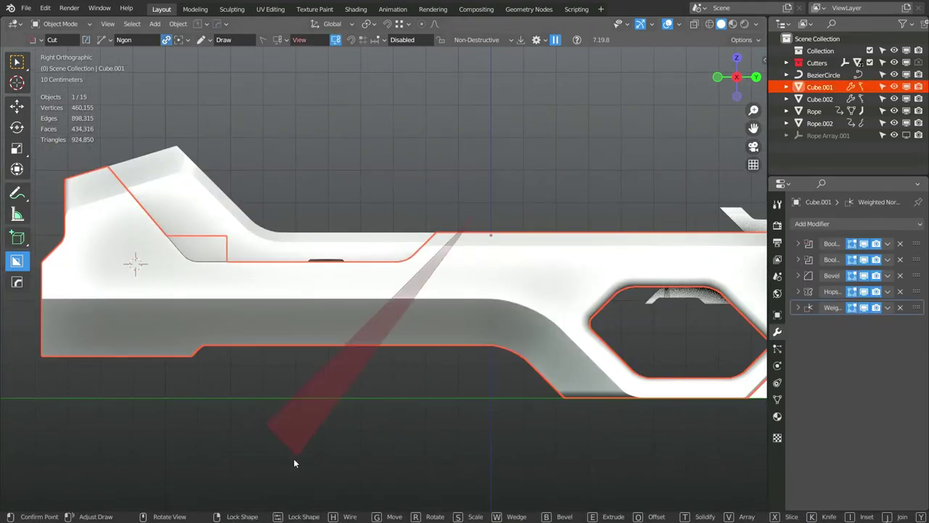
# Split diagonal panels off the rear and turn one into an inset, solidified panel
pyautogui.click(294, 462)
pyautogui.scroll(2, 465, 305)
pyautogui.moveTo(523, 266); pyautogui.dragTo(553, 296)
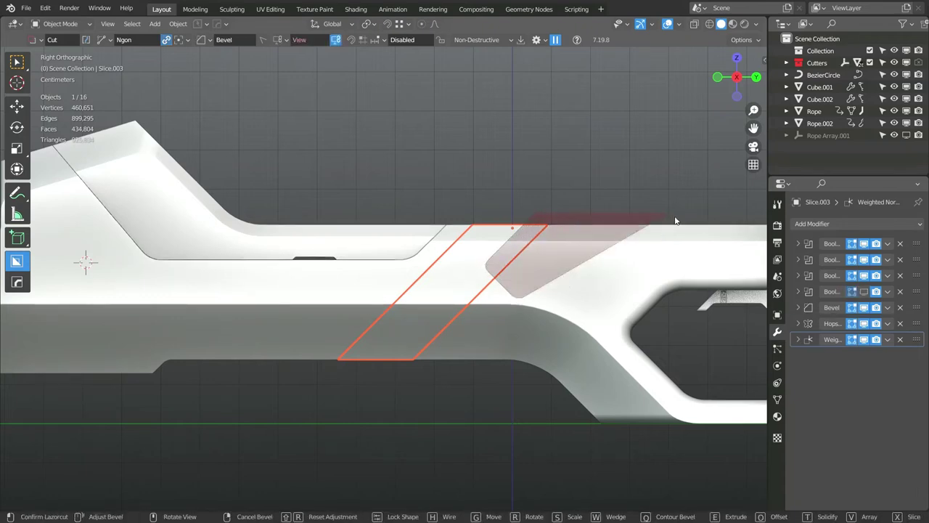
pyautogui.press('i')
pyautogui.press('t')
pyautogui.moveTo(675, 218)
pyautogui.mouseDown(button='middle')
pyautogui.moveTo(742, 320)
pyautogui.moveTo(591, 332)
pyautogui.moveTo(620, 326)
pyautogui.moveTo(562, 291)
pyautogui.moveTo(521, 336)
pyautogui.mouseUp(button='middle')
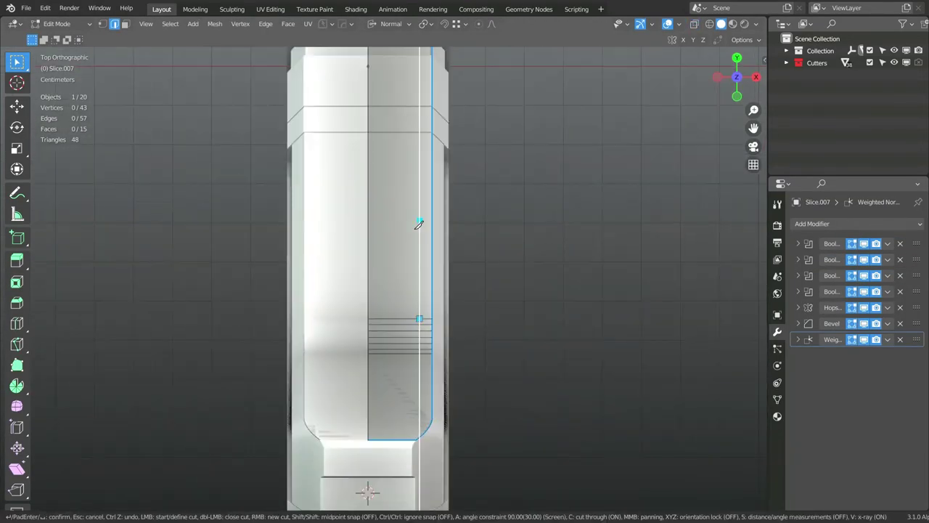
# Knife a curved seam and loop cuts into the rear top, raise two strip faces, and union them
pyautogui.click(418, 221)
pyautogui.press('Return')
pyautogui.moveTo(419, 239); pyautogui.dragTo(307, 201, button='middle')
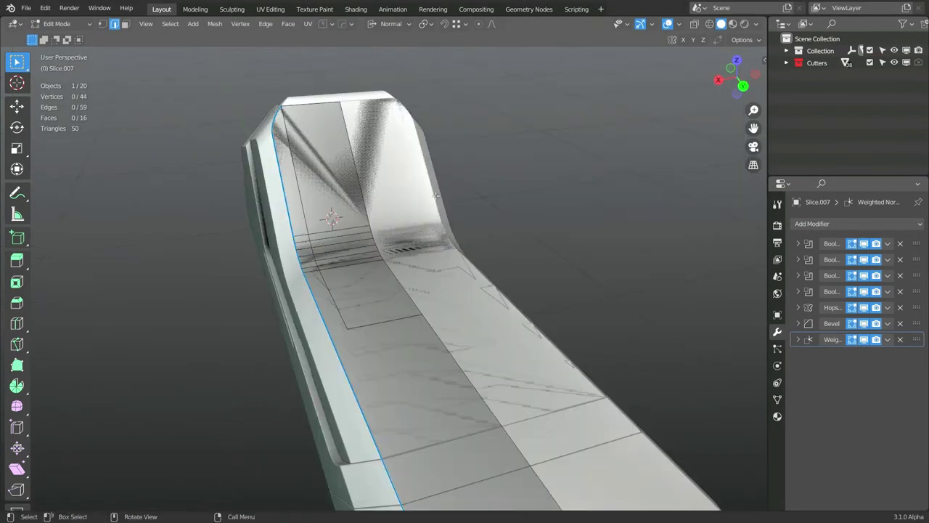
pyautogui.click(341, 240)
pyautogui.hotkey('ctrl', 'r')
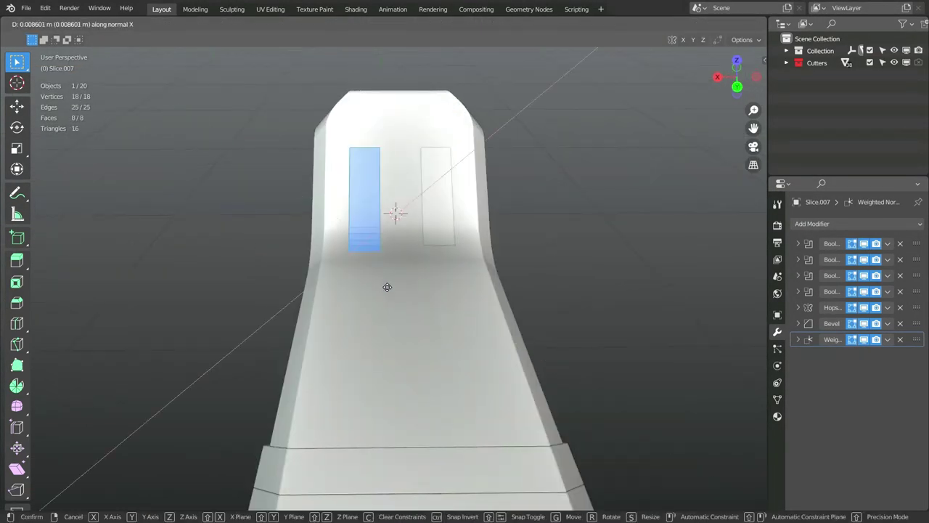
pyautogui.moveTo(320, 308); pyautogui.dragTo(394, 342)
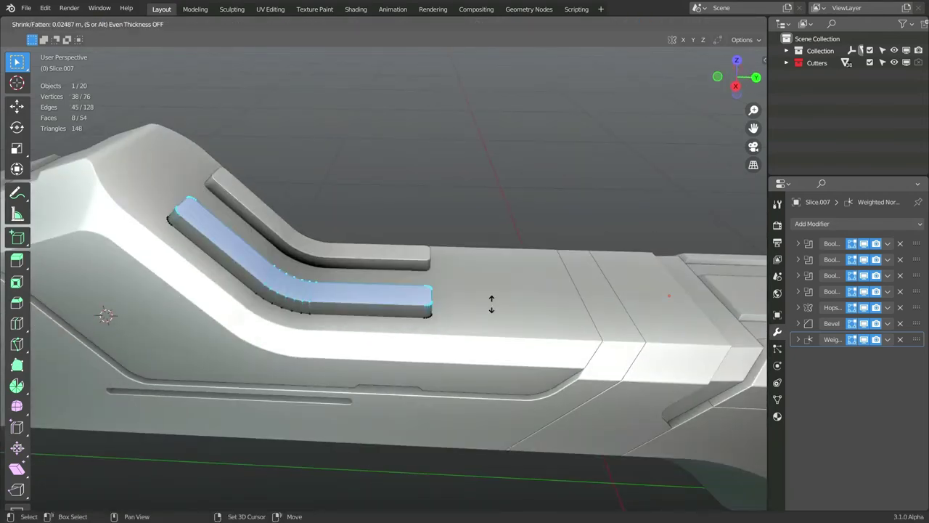
pyautogui.press('Tab')
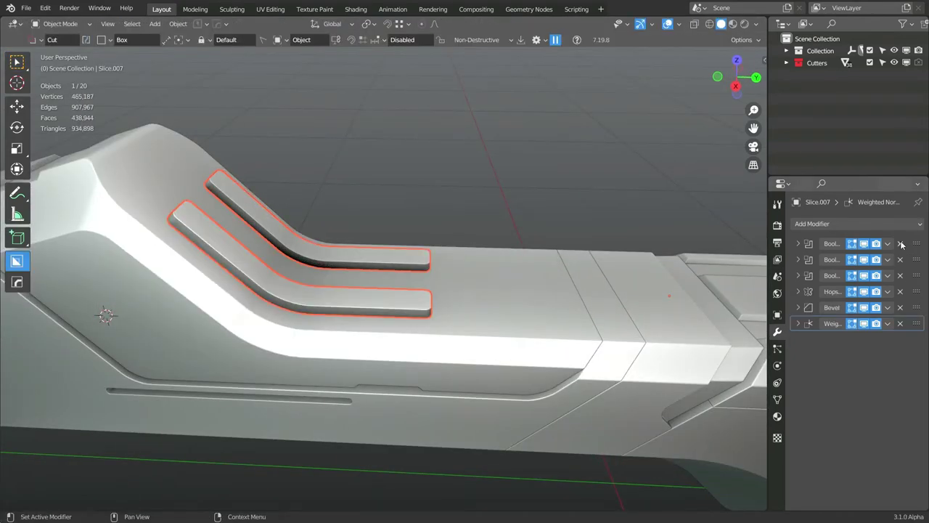
pyautogui.press('ctrl+shift+KP_Add')
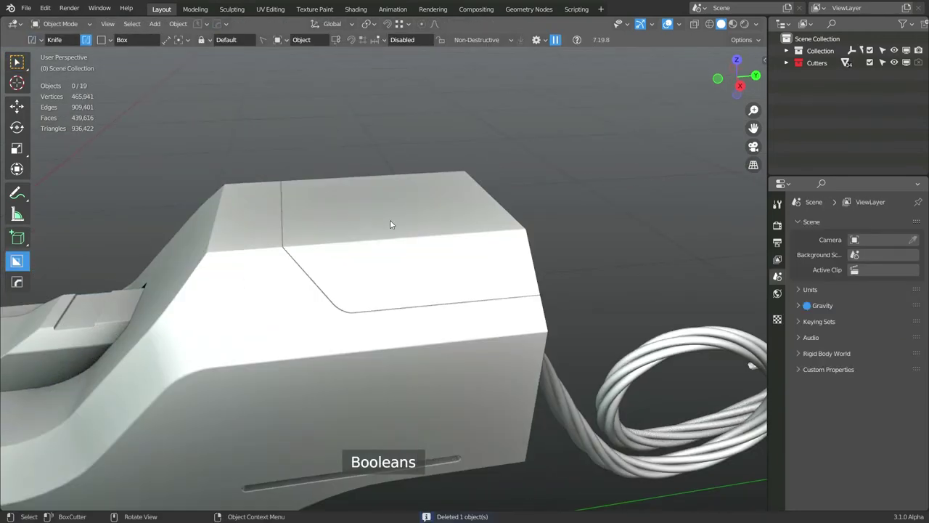
# Bevel the edges of the Slice.002 block on top of the front end
pyautogui.click(391, 200)
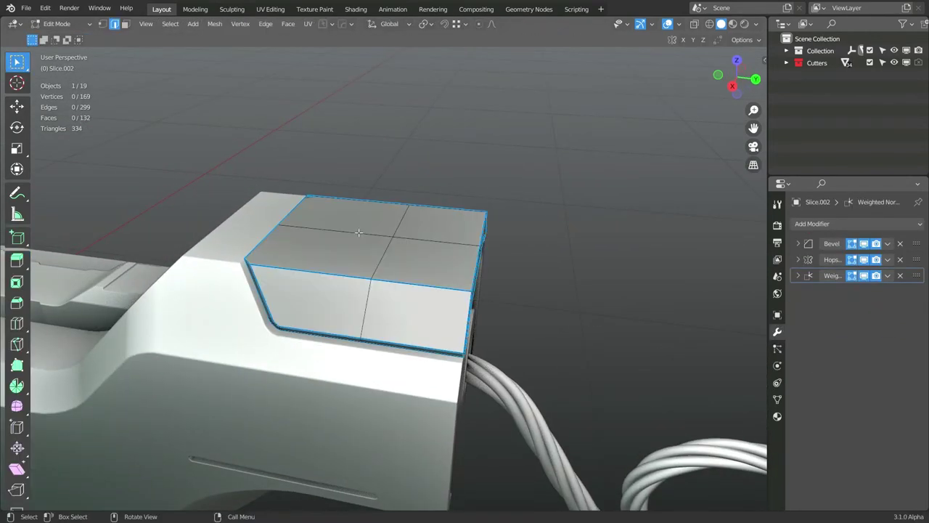
pyautogui.hotkey('ctrl', 'b')
pyautogui.click(562, 276)
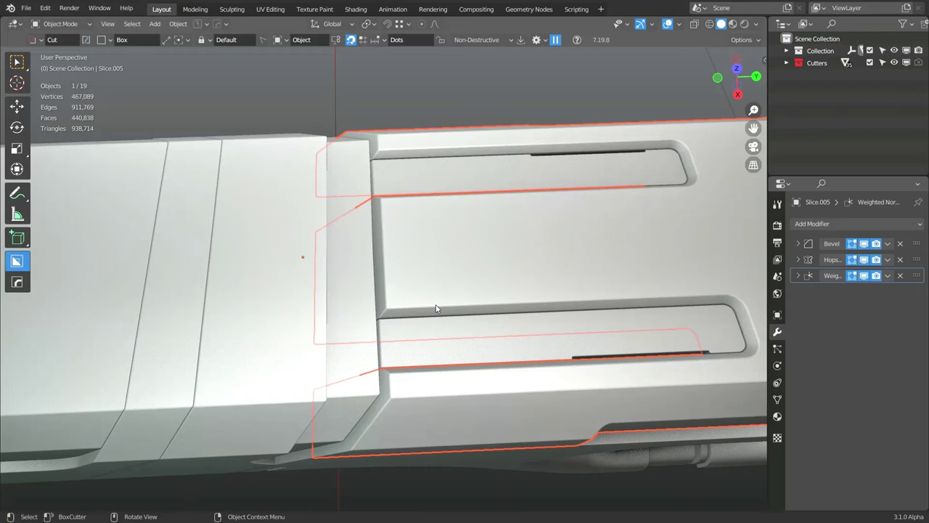
# Cut and widen a new panel piece on top, then play the cloth simulation
pyautogui.moveTo(436, 308); pyautogui.dragTo(327, 271, button='middle')
pyautogui.moveTo(326, 271); pyautogui.dragTo(421, 336)
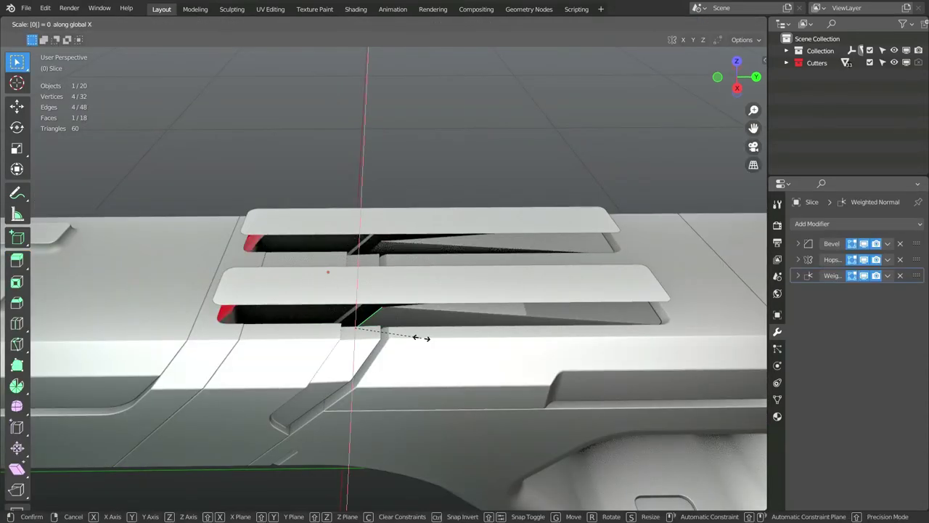
pyautogui.moveTo(421, 336); pyautogui.dragTo(293, 297, button='middle')
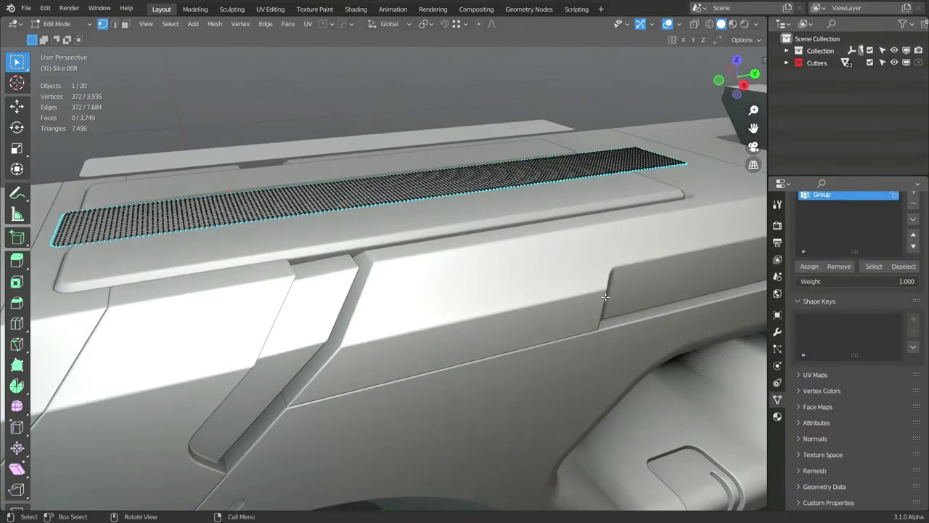
pyautogui.press('space')
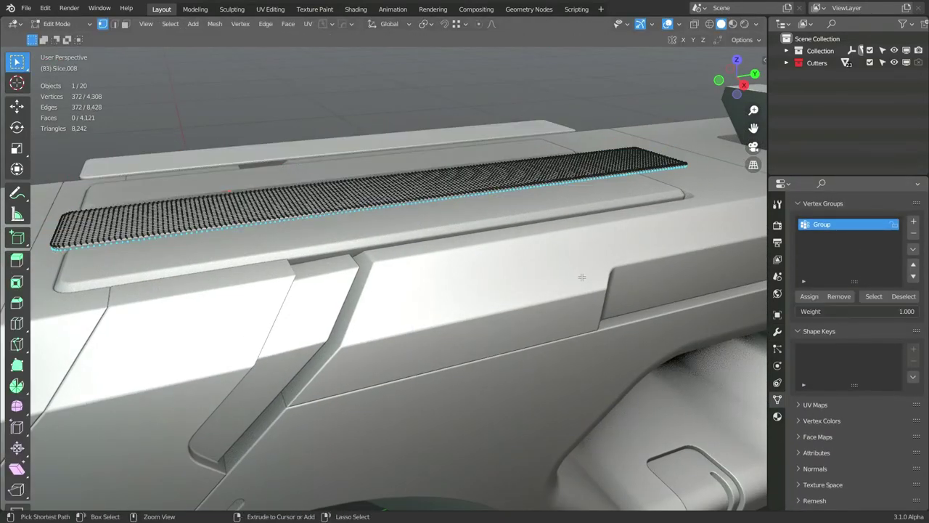
pyautogui.moveTo(487, 307); pyautogui.dragTo(506, 259, button='middle')
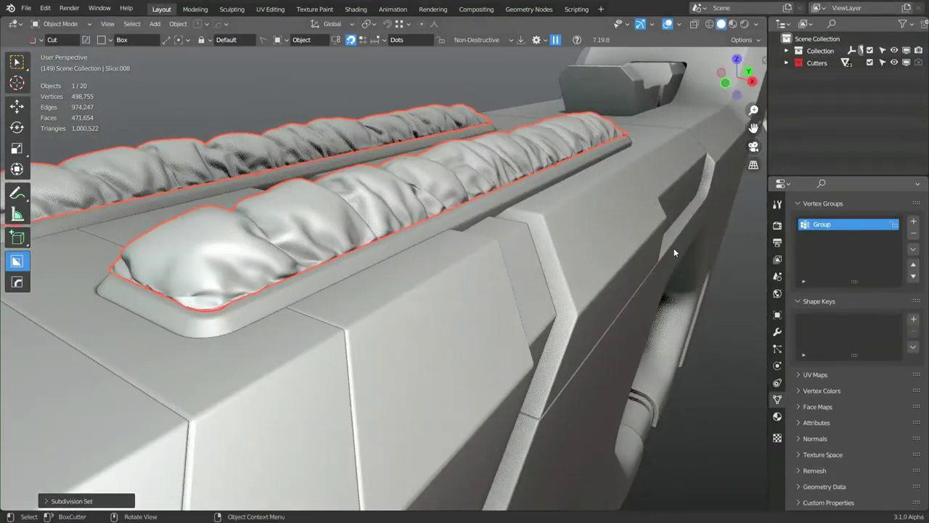
# Review the cushion strips' modifiers and cloth pressure and shape settings, then replay the simulation
pyautogui.click(778, 365)
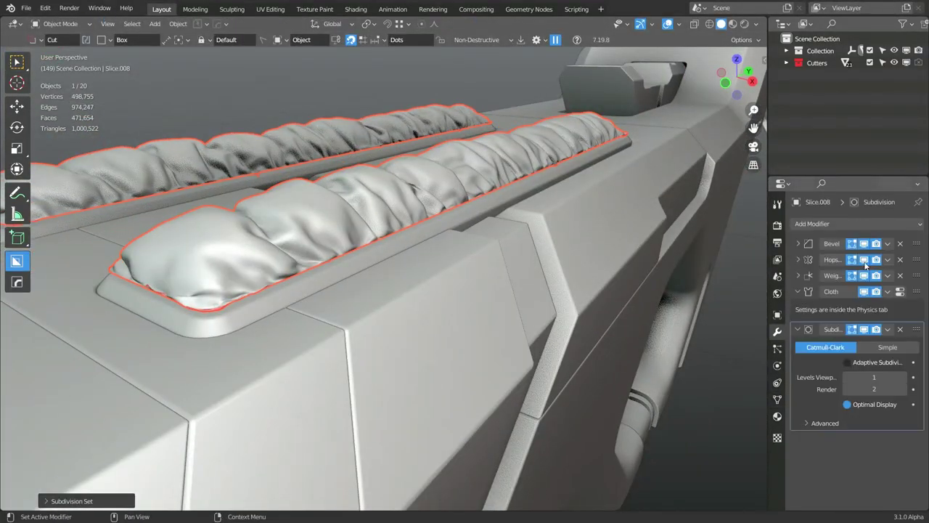
pyautogui.click(883, 293)
pyautogui.press('space')
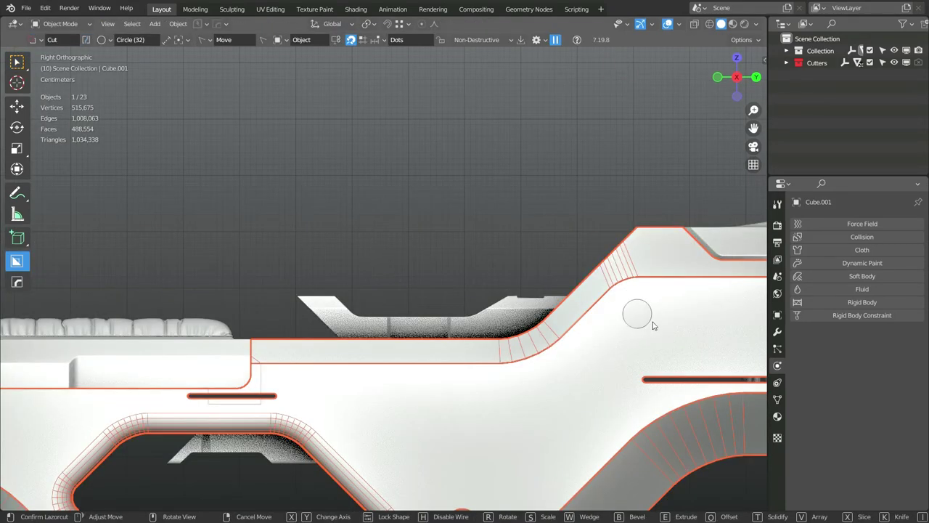
# Cut a BoxCutter circle hole into the side of Cube.001 and bevel its edge loop
pyautogui.moveTo(641, 315); pyautogui.dragTo(670, 350, button='middle')
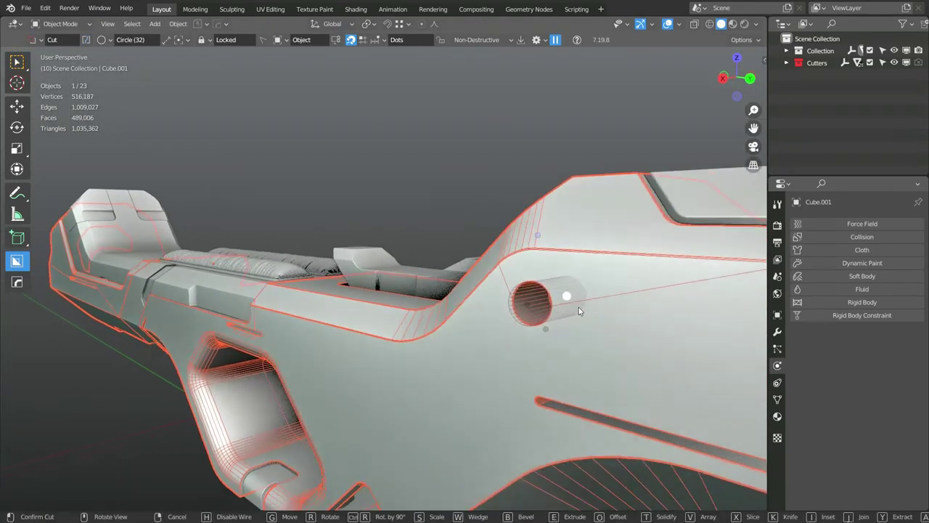
pyautogui.rightClick(551, 303)
pyautogui.click(552, 303)
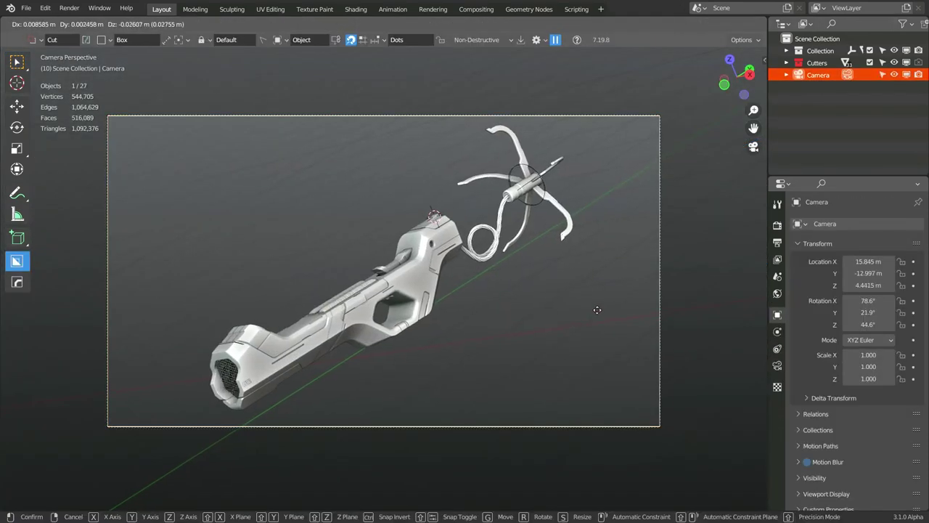
# Move the camera to frame the gun and light it with a desaturated, rotated powerplant HDRI
pyautogui.press('g')
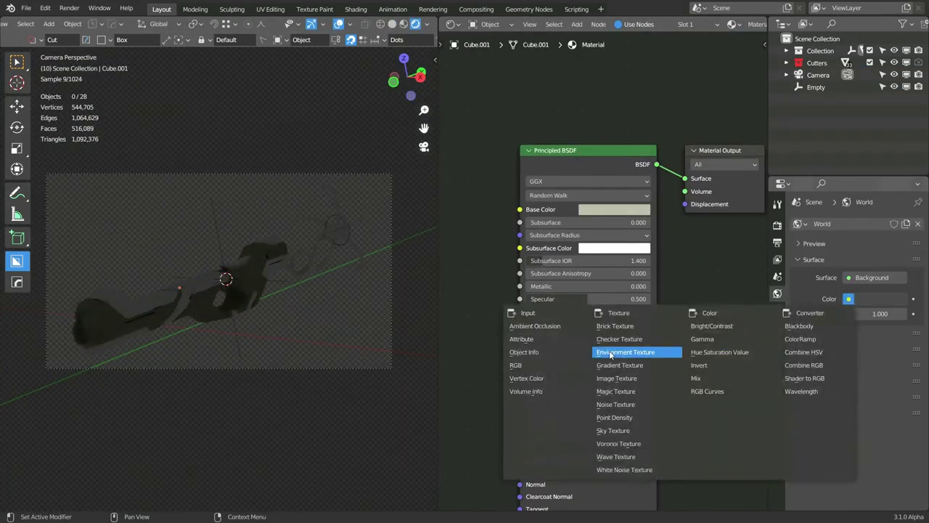
pyautogui.click(609, 352)
pyautogui.write('hu')
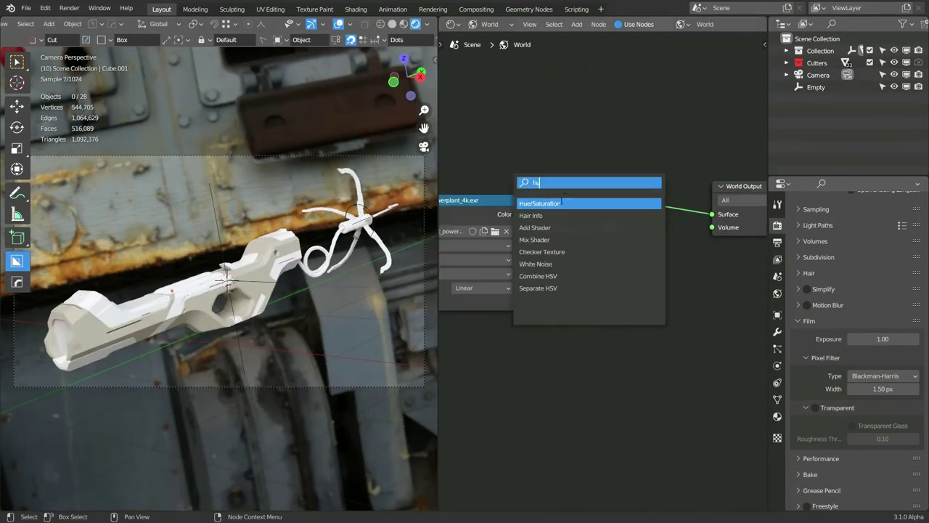
pyautogui.click(575, 196)
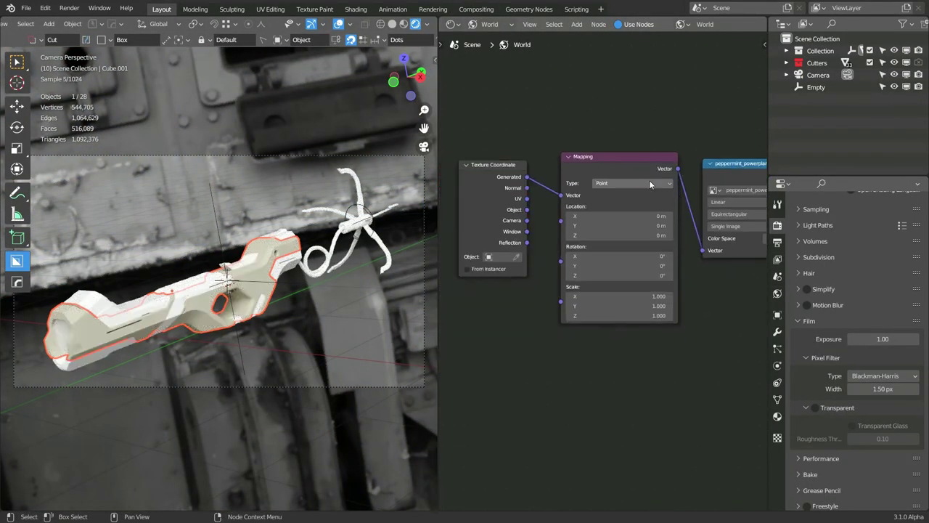
pyautogui.moveTo(630, 275); pyautogui.dragTo(660, 275)
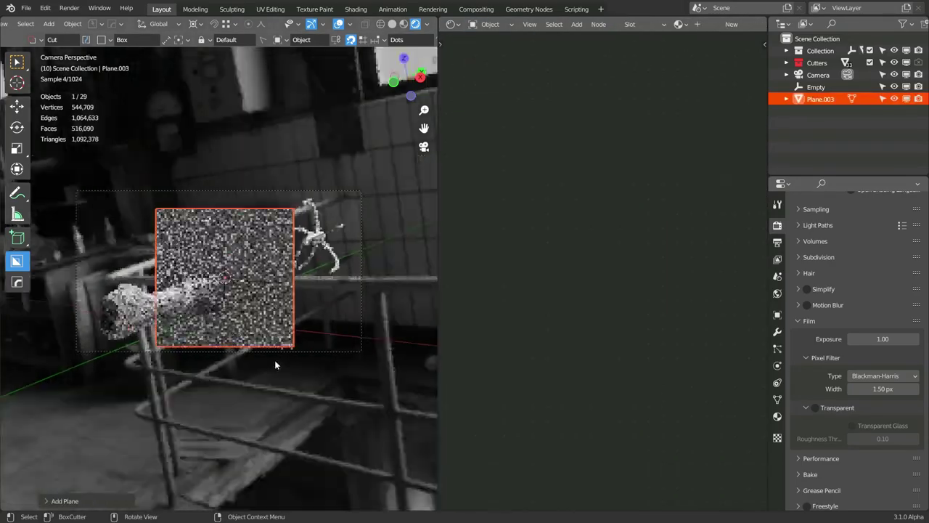
# Scale up Plane.003 in Edit Mode and enable the camera's passepartout outside the frame
pyautogui.press('Tab')
pyautogui.press('s')
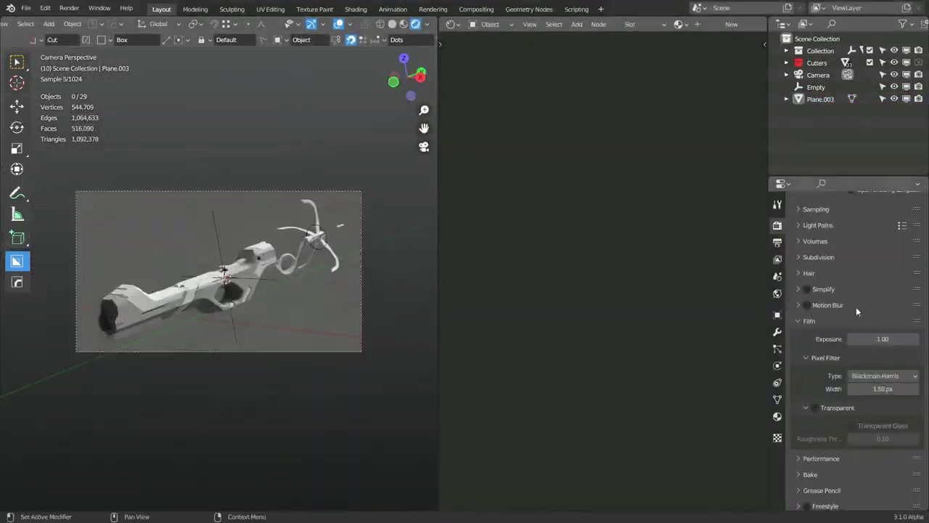
pyautogui.click(814, 75)
pyautogui.click(777, 365)
pyautogui.scroll(-2, 828, 320)
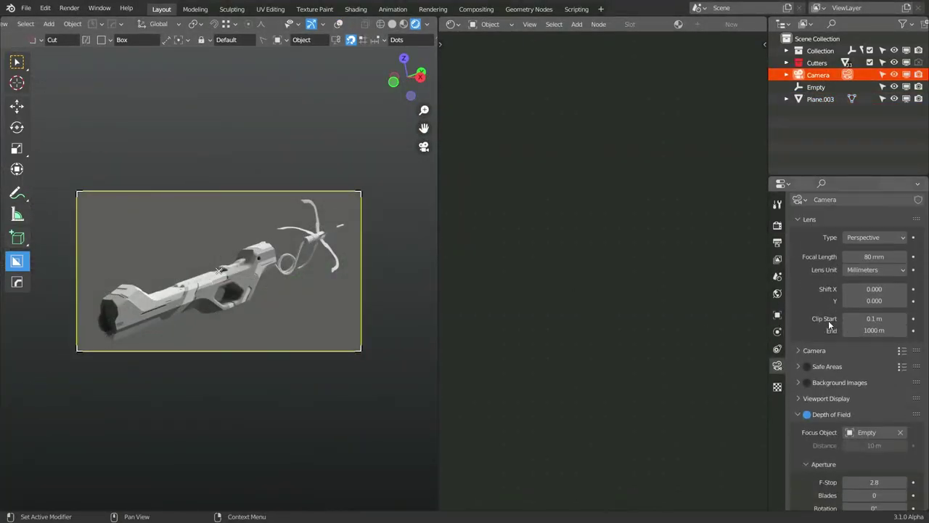
pyautogui.scroll(2, 860, 420)
pyautogui.click(860, 425)
pyautogui.scroll(-3, 840, 418)
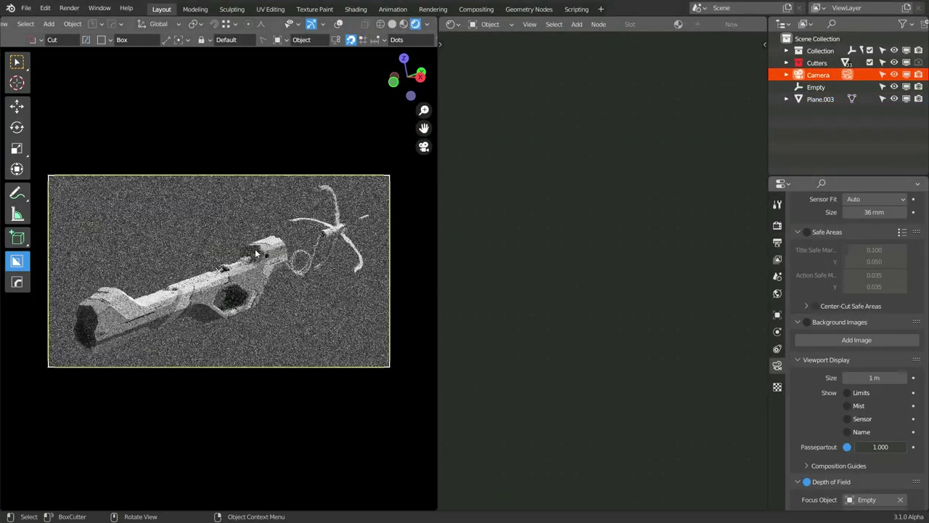
pyautogui.scroll(3, 871, 327)
pyautogui.click(882, 264)
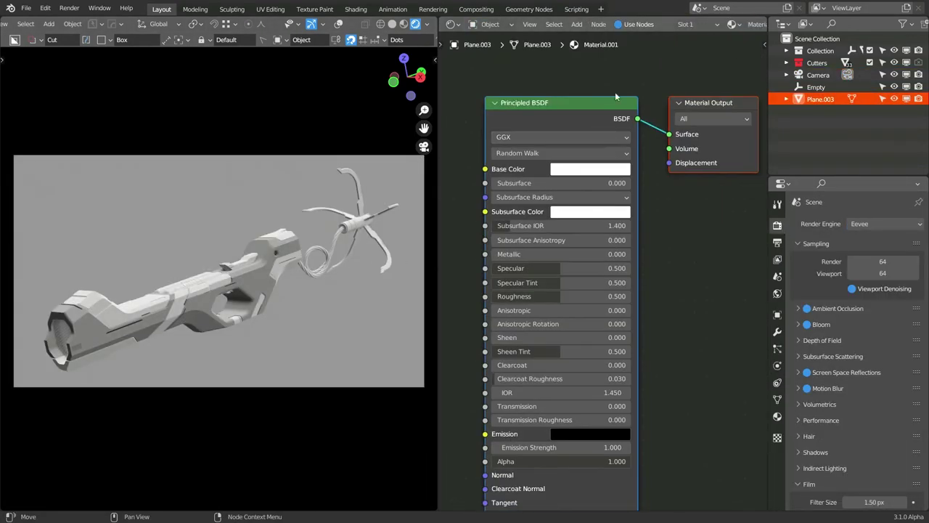
# Give the backdrop material Metallic 0, Roughness 1, Specular 0 and Emission Strength 17.3
pyautogui.moveTo(559, 254); pyautogui.dragTo(457, 246)
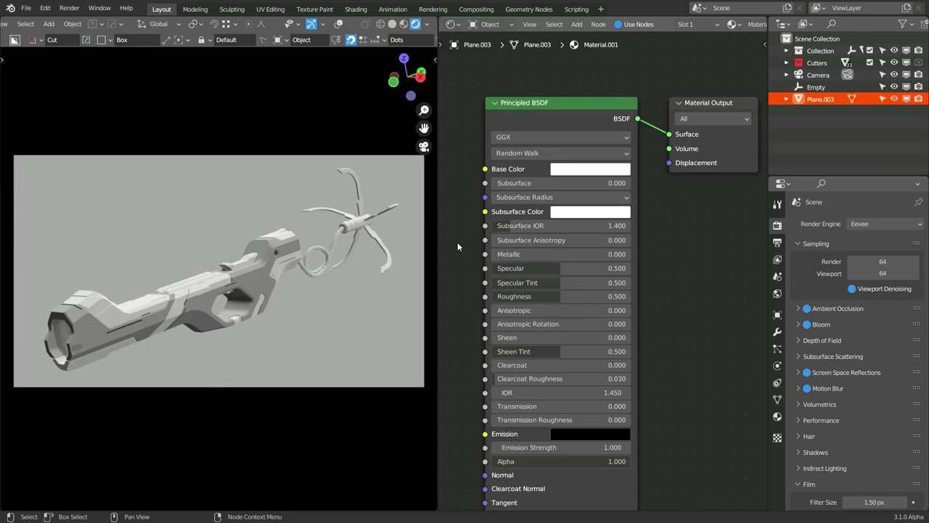
pyautogui.moveTo(559, 296); pyautogui.dragTo(617, 296)
pyautogui.moveTo(559, 268); pyautogui.dragTo(508, 268)
pyautogui.moveTo(559, 447); pyautogui.dragTo(653, 447)
pyautogui.scroll(-2, 594, 397)
pyautogui.click(594, 390)
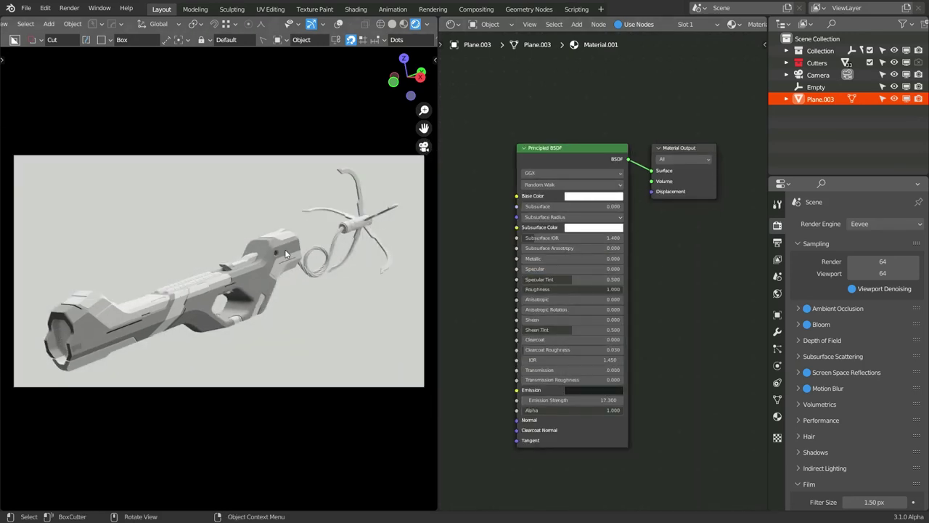
pyautogui.hotkey('shift', 'alt', 'z')
pyautogui.click(239, 250)
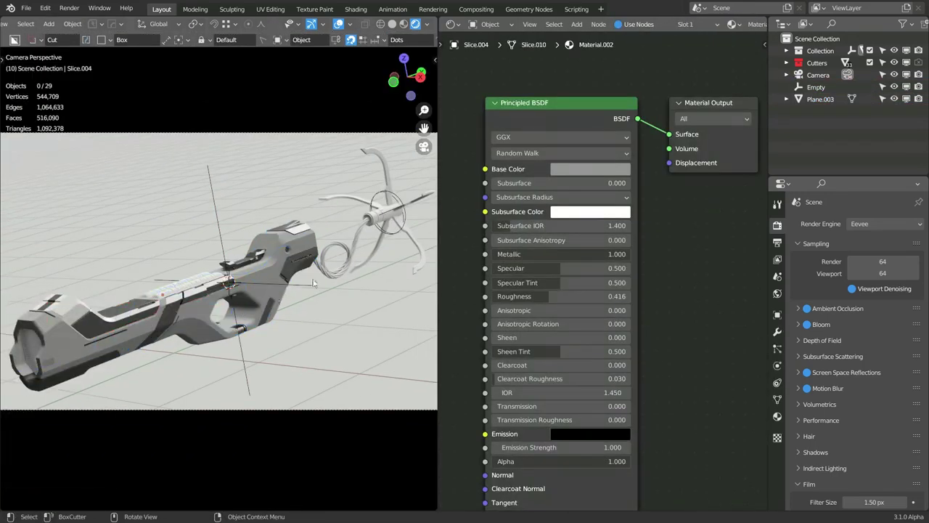
# Link the Metal material across the selected metal parts of the gun
pyautogui.click(778, 417)
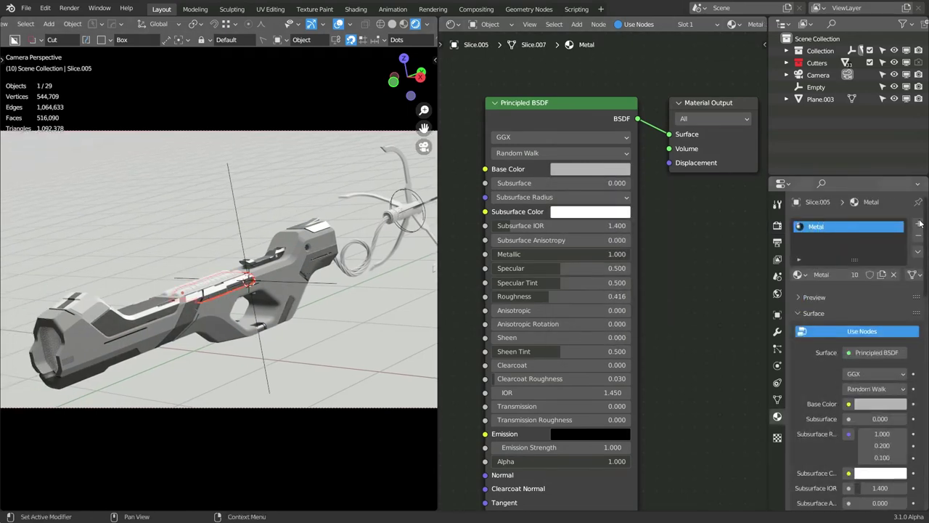
pyautogui.click(617, 168)
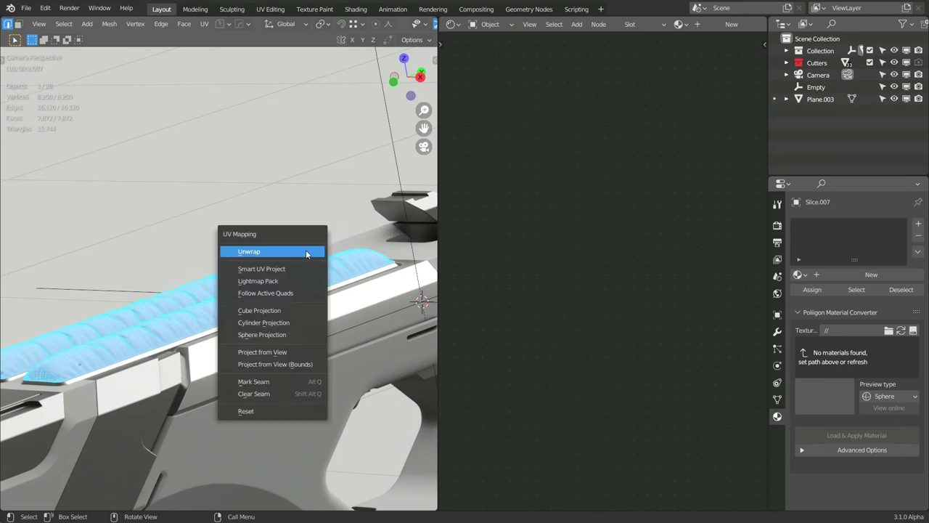
pyautogui.click(306, 251)
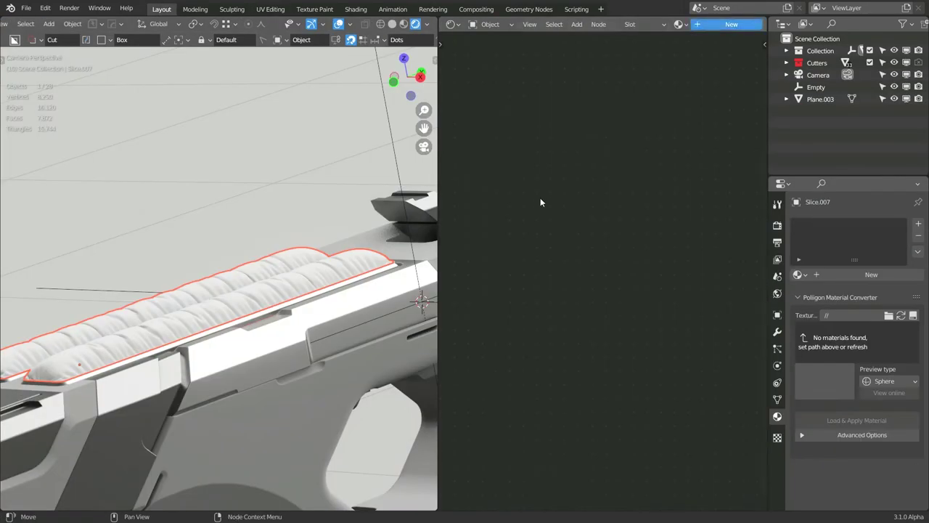
# Apply FabricLeatherBuffaloRustic001_2K leather to the cushions and position its displacement node
pyautogui.scroll(-5, 811, 279)
pyautogui.scroll(-5, 841, 456)
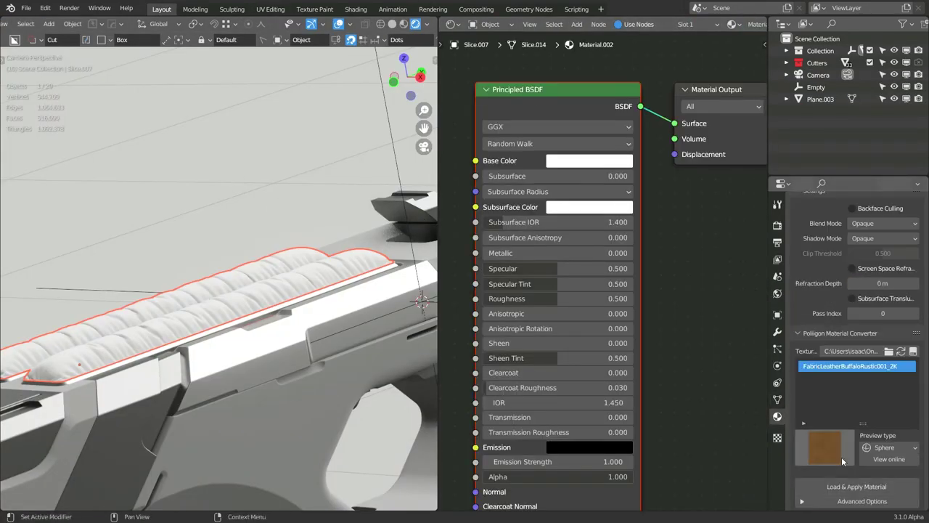
pyautogui.click(887, 498)
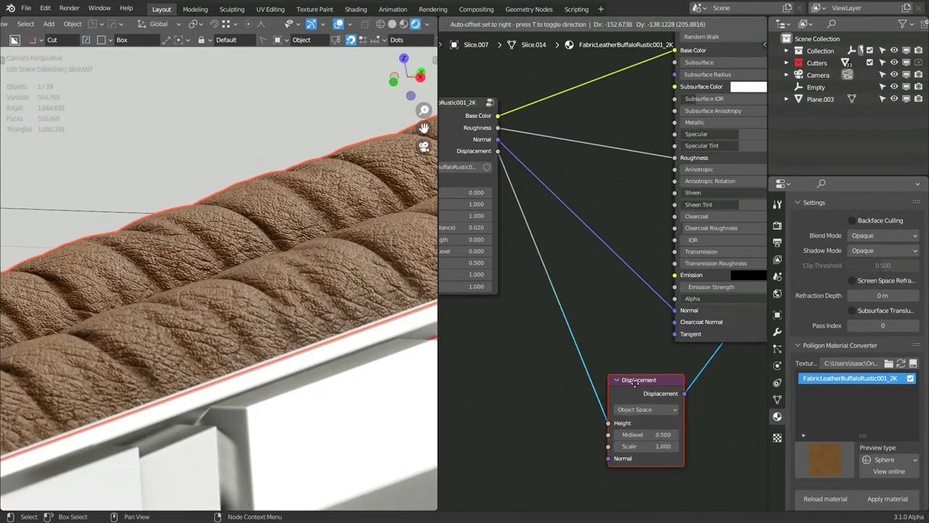
pyautogui.moveTo(527, 298); pyautogui.dragTo(501, 297)
pyautogui.press('Escape')
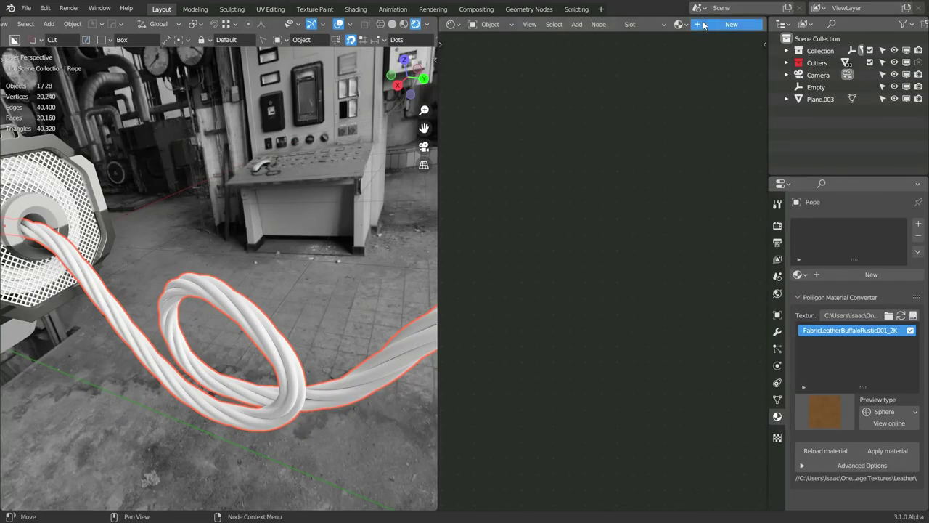
# Create a new material for the Rope object
pyautogui.click(703, 26)
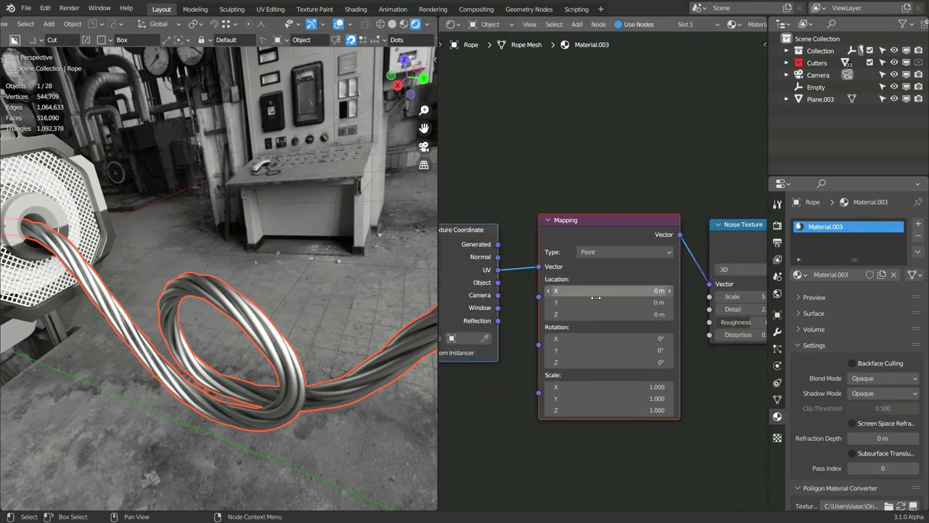